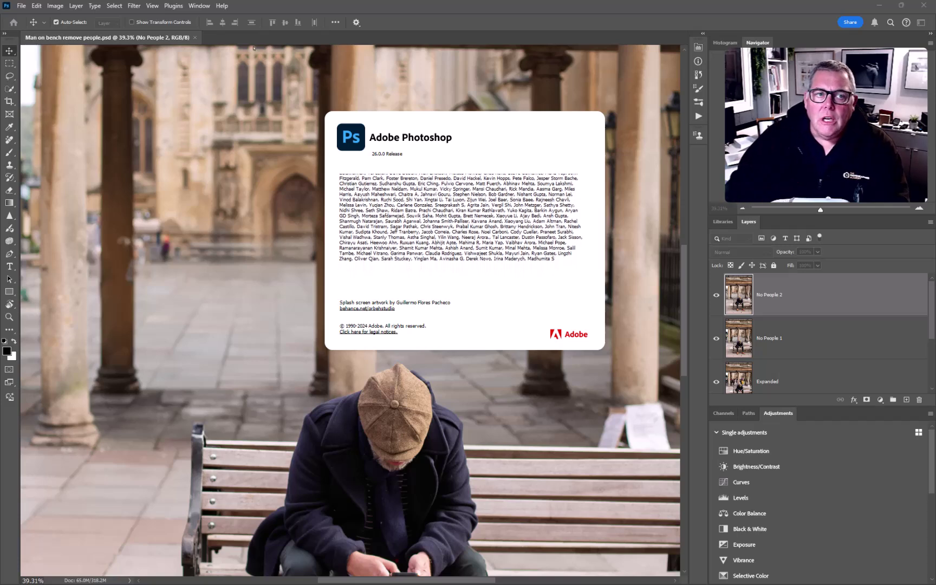
Dismiss the splash and solo the Background layer to reveal the original crowd on the bench photo
{"action": "left_click", "coordinate": [488, 27]}
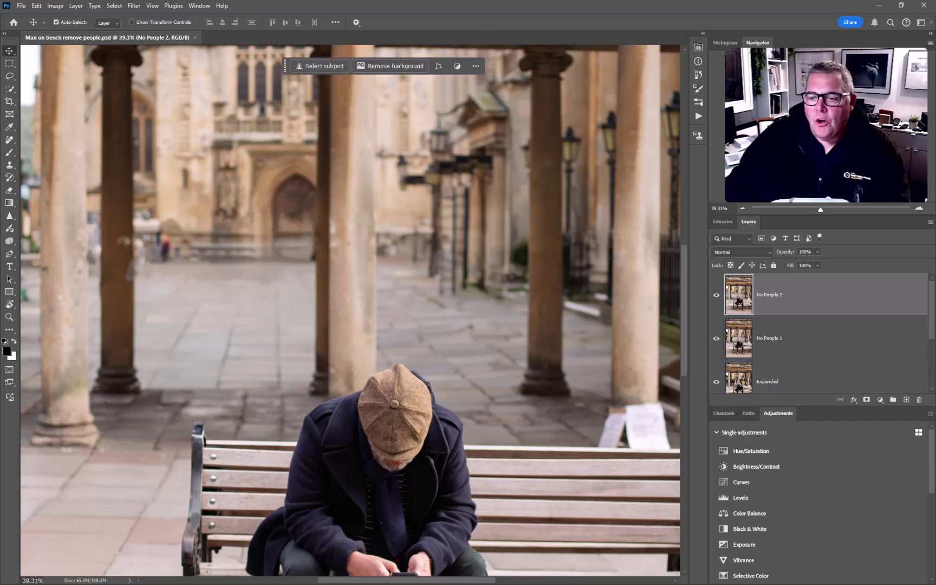
{"action": "left_click_drag", "start_coordinate": [797, 406], "coordinate": [786, 487]}
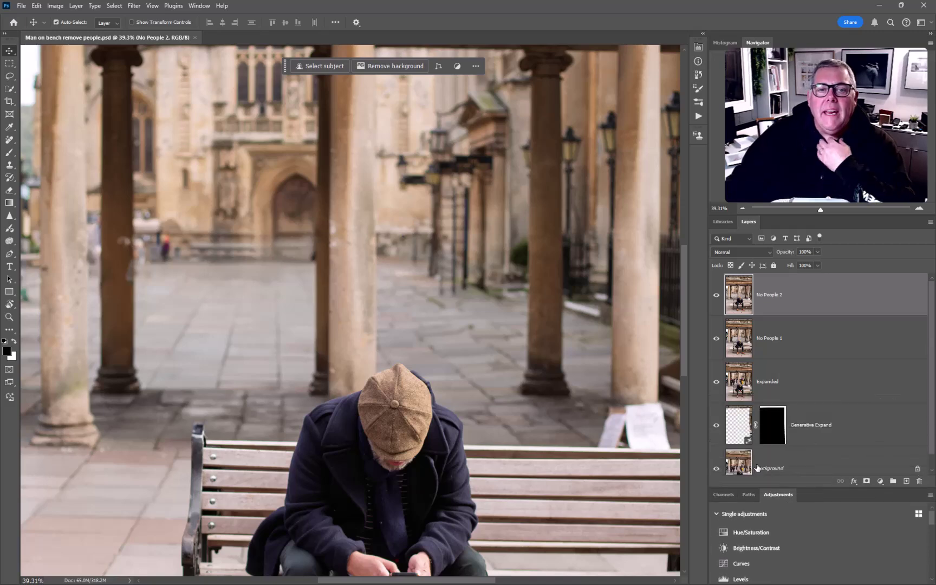
{"action": "scroll", "coordinate": [540, 302], "scroll_direction": "down", "scroll_amount": 2}
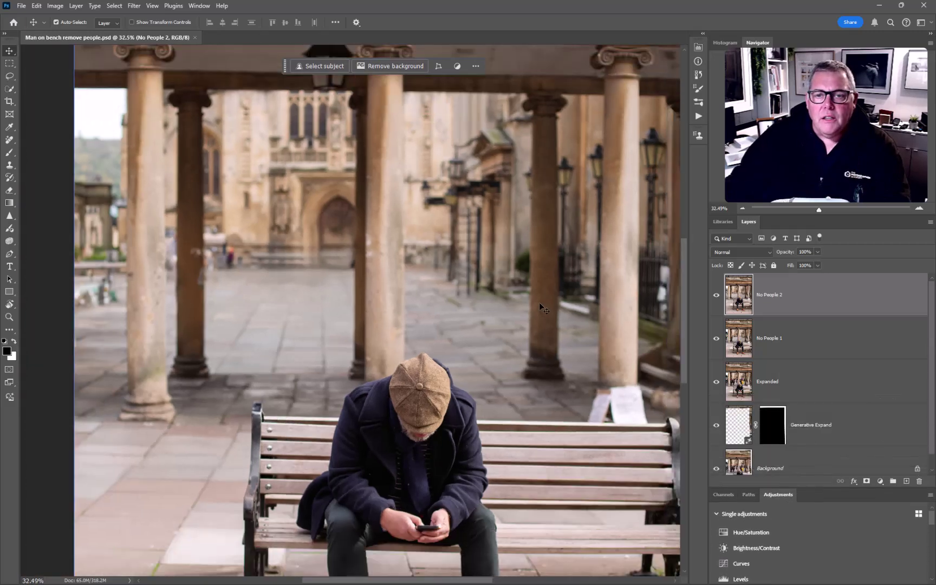
{"action": "scroll", "coordinate": [530, 343], "scroll_direction": "down", "scroll_amount": 1}
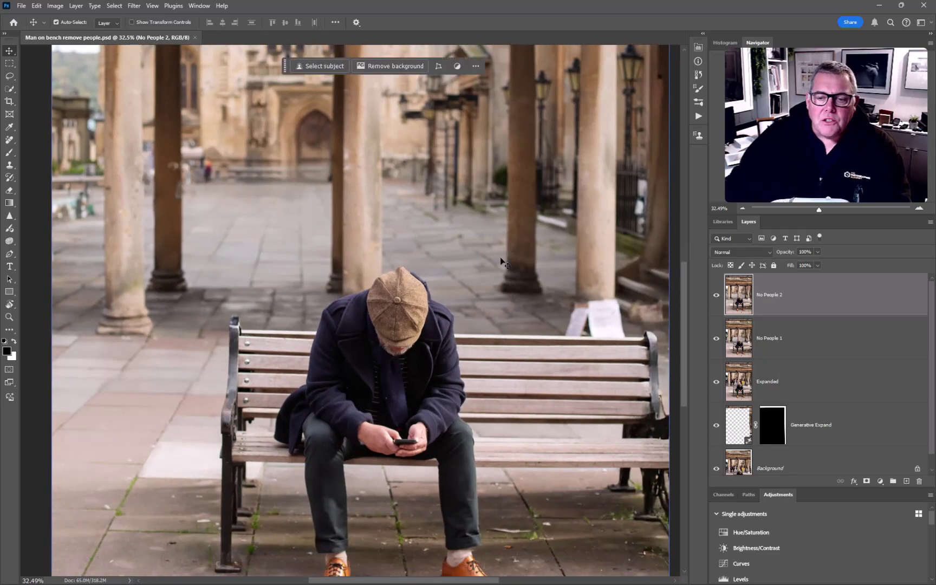
{"action": "scroll", "coordinate": [500, 257], "scroll_direction": "down", "scroll_amount": 2}
{"action": "scroll", "coordinate": [501, 263], "scroll_direction": "up", "scroll_amount": 1}
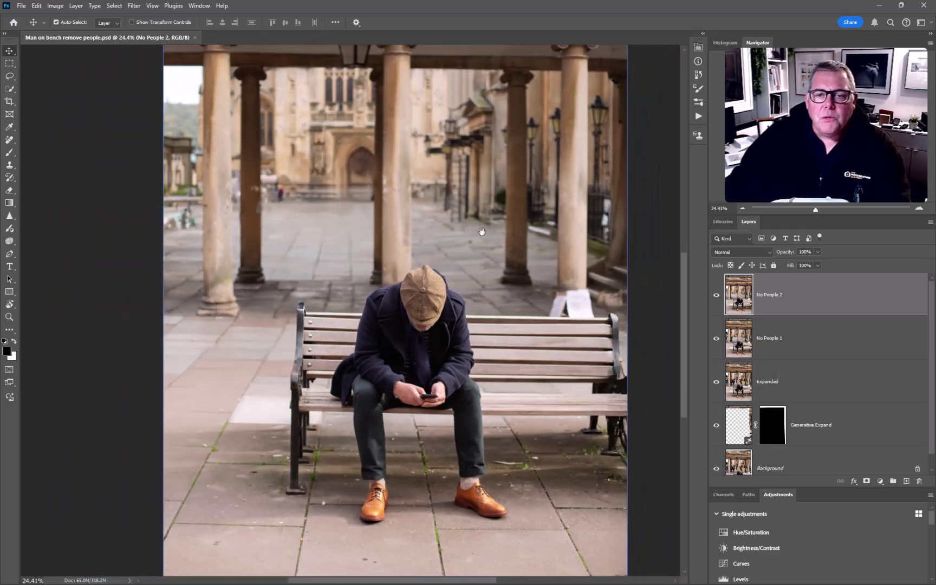
{"action": "left_click_drag", "start_coordinate": [481, 232], "coordinate": [478, 256]}
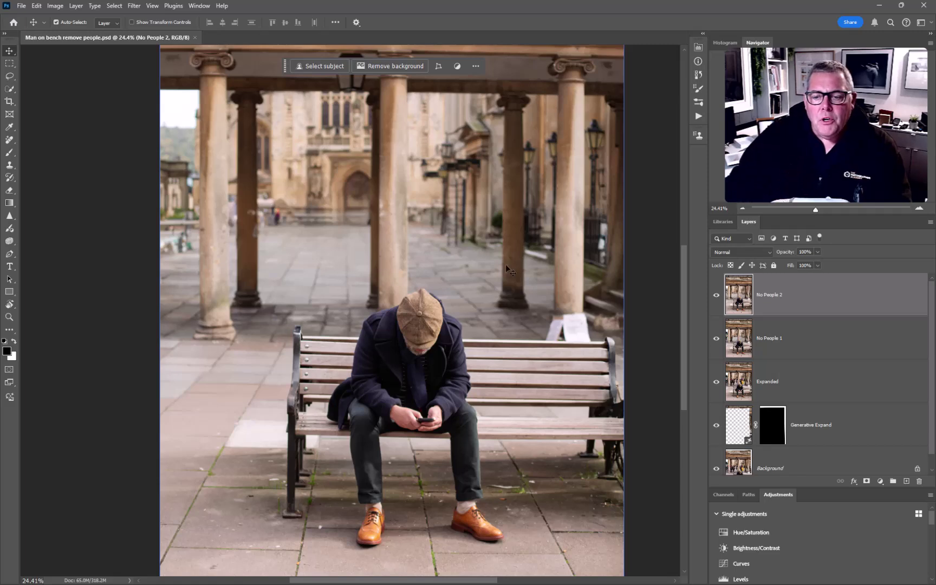
{"action": "left_click", "coordinate": [715, 468], "text": "alt"}
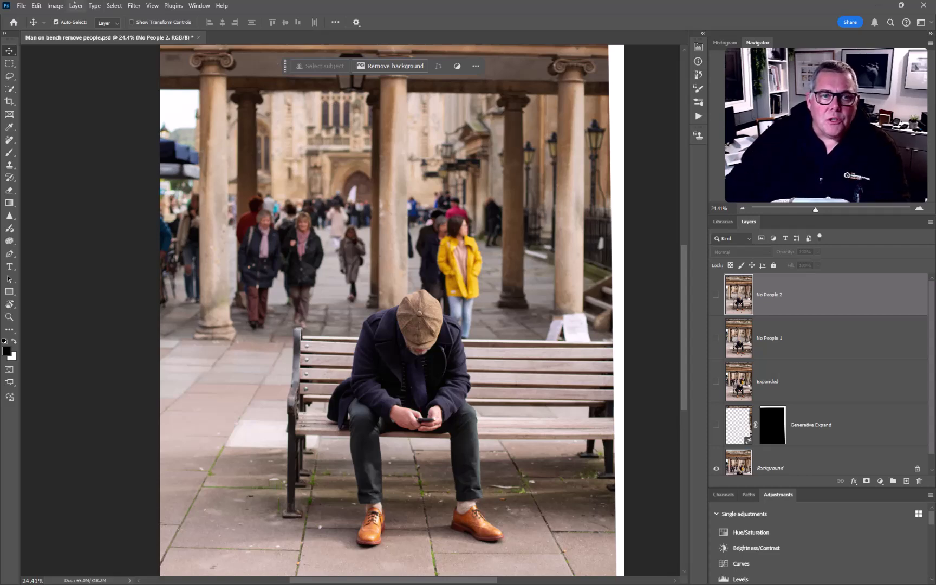
Close the people-removal document without saving and open EZ3A8025.CR2 from Camera Raw
{"action": "left_click", "coordinate": [199, 38]}
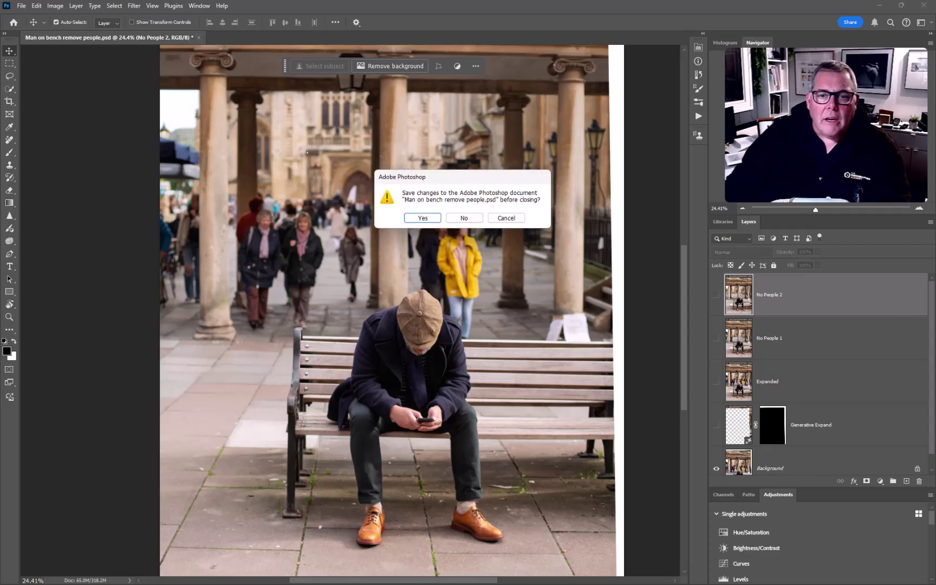
{"action": "left_click", "coordinate": [474, 220]}
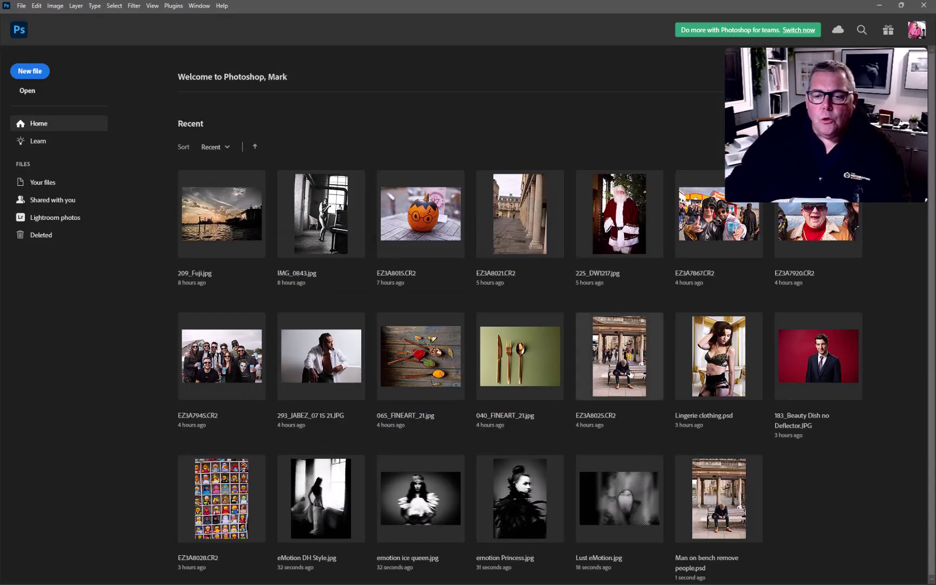
{"action": "left_click", "coordinate": [630, 375]}
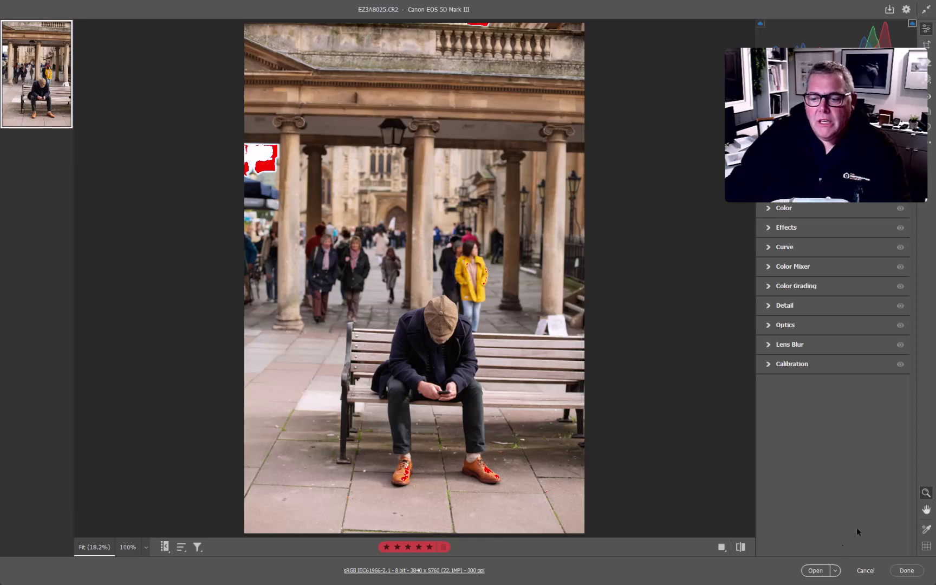
{"action": "left_click", "coordinate": [815, 571]}
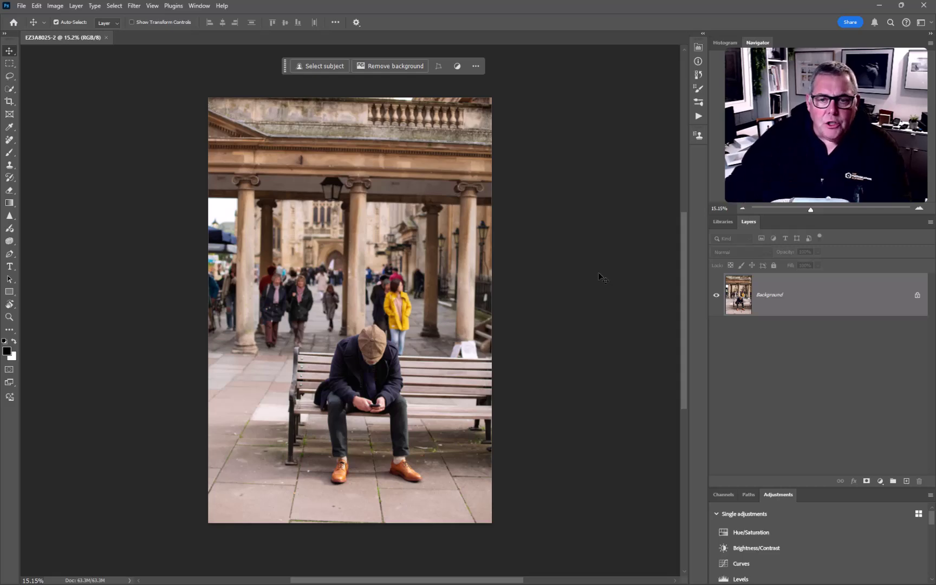
Rotate the crop -1.7°, extend it past the right edge, and Generative Expand the new area
{"action": "key", "text": "c"}
{"action": "left_click_drag", "start_coordinate": [538, 287], "coordinate": [538, 281]}
{"action": "left_click_drag", "start_coordinate": [353, 100], "coordinate": [353, 98]}
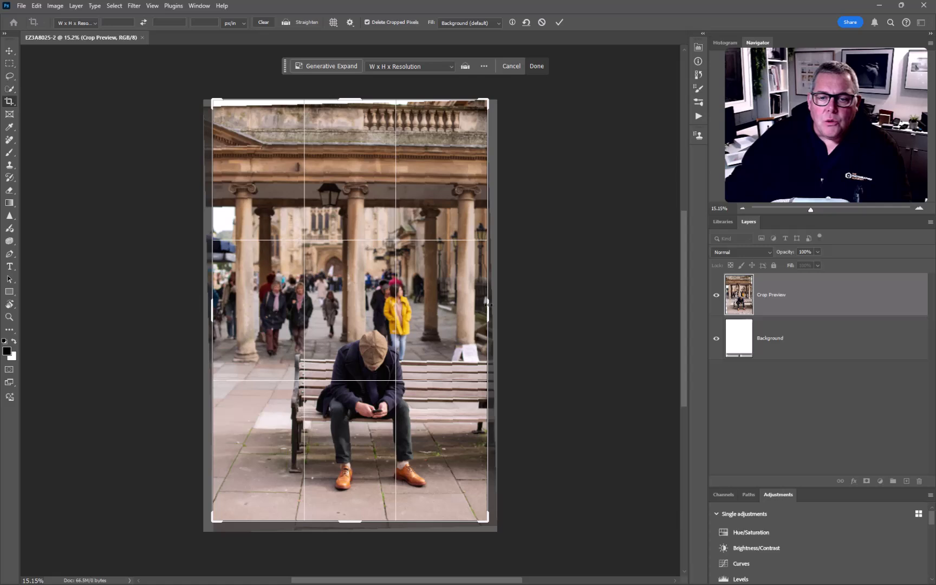
{"action": "left_click_drag", "start_coordinate": [487, 307], "coordinate": [497, 310]}
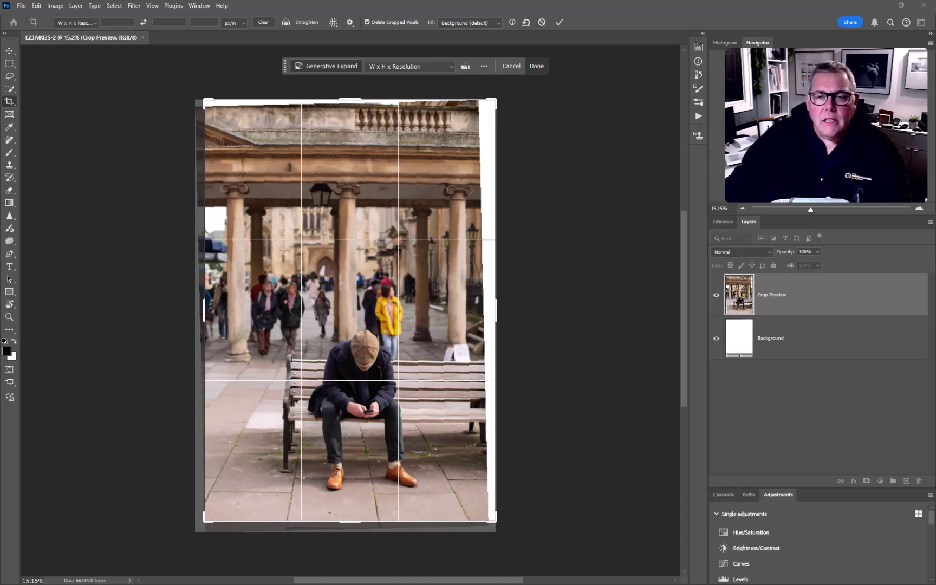
{"action": "left_click", "coordinate": [325, 66]}
{"action": "left_click", "coordinate": [506, 68]}
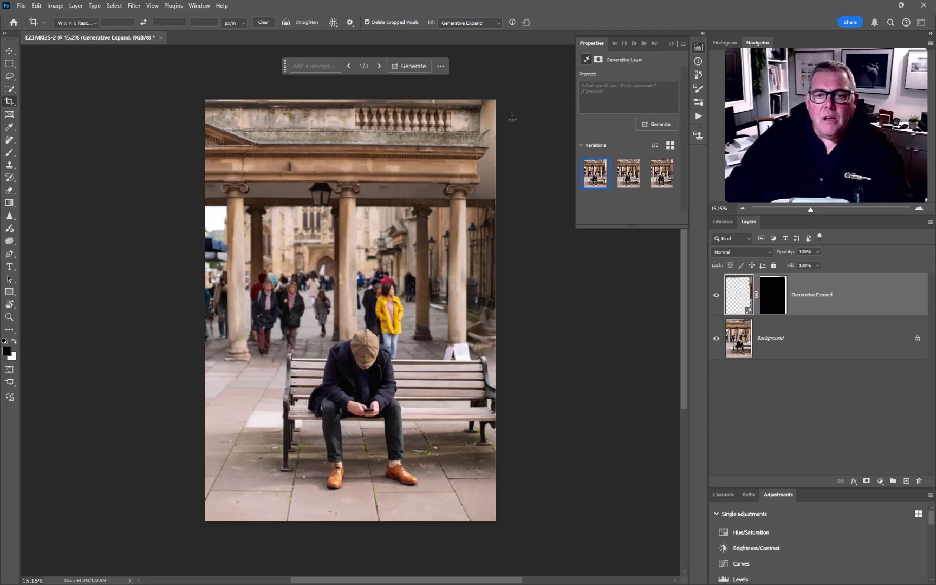
Select the Remove Tool and stamp all visible layers into a merged Layer 1
{"action": "scroll", "coordinate": [498, 158], "scroll_direction": "up", "scroll_amount": 5}
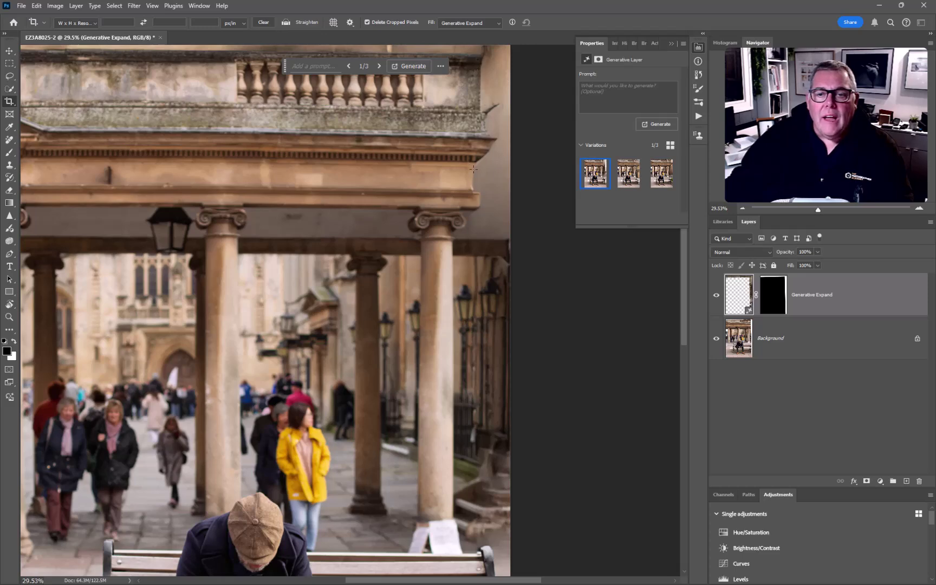
{"action": "scroll", "coordinate": [472, 160], "scroll_direction": "down", "scroll_amount": 5}
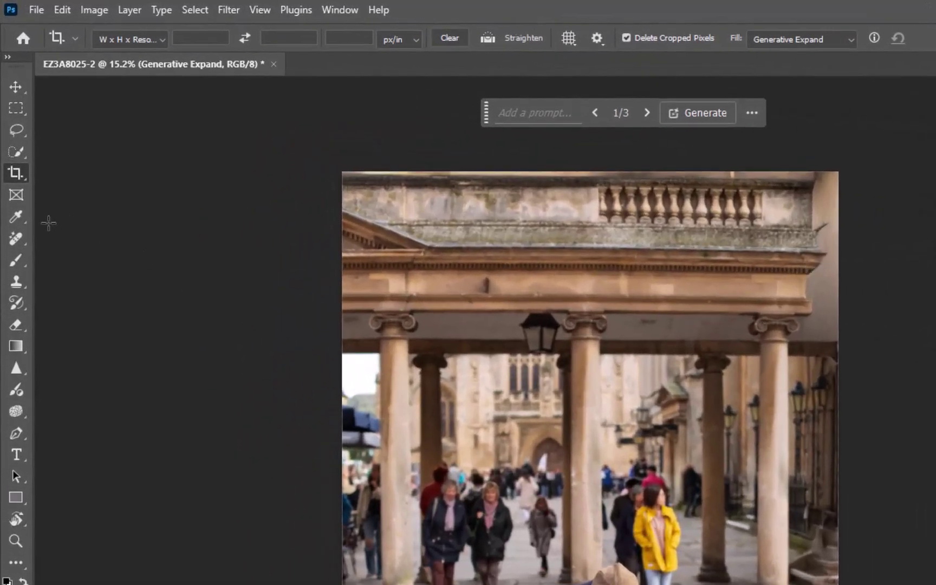
{"action": "left_click", "coordinate": [16, 238]}
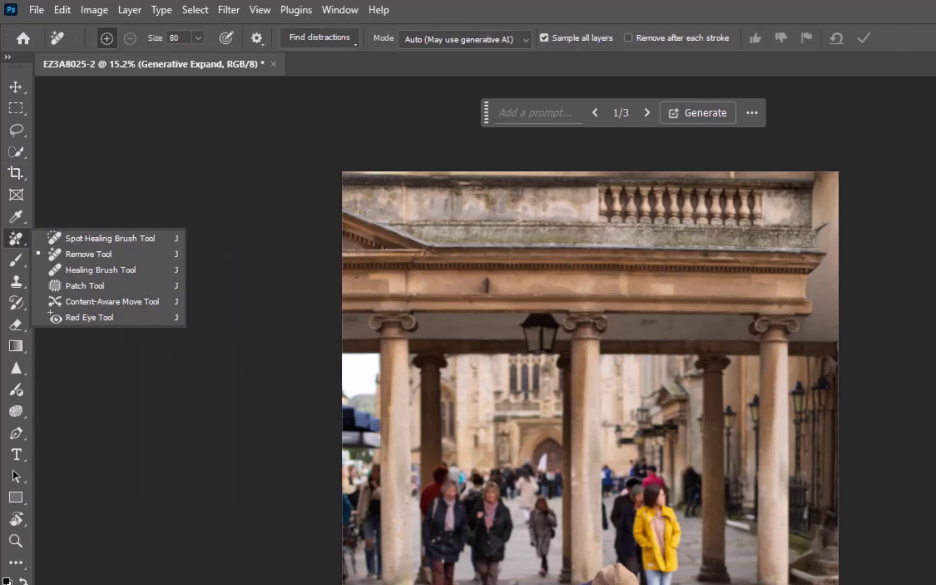
{"action": "left_click", "coordinate": [88, 254]}
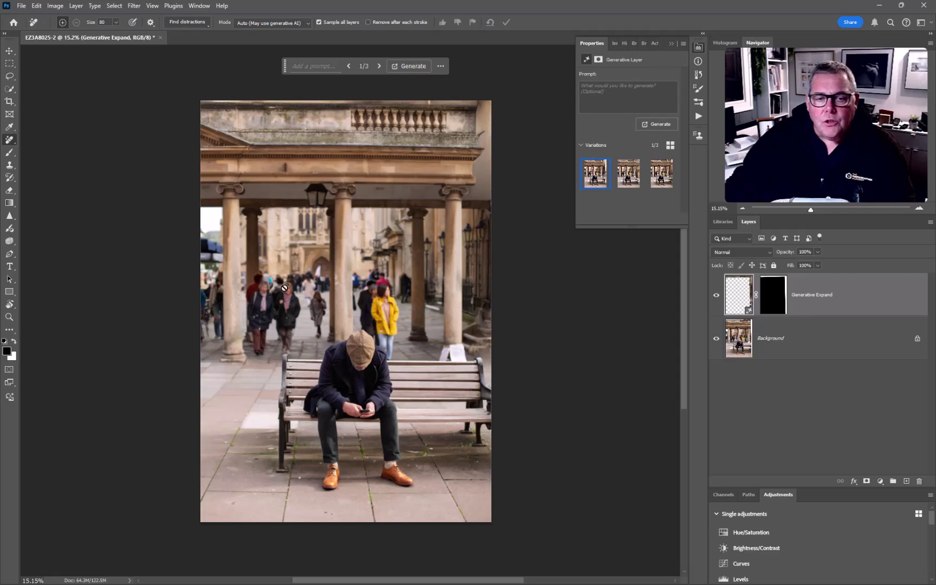
{"action": "scroll", "coordinate": [284, 288], "scroll_direction": "up", "scroll_amount": 5}
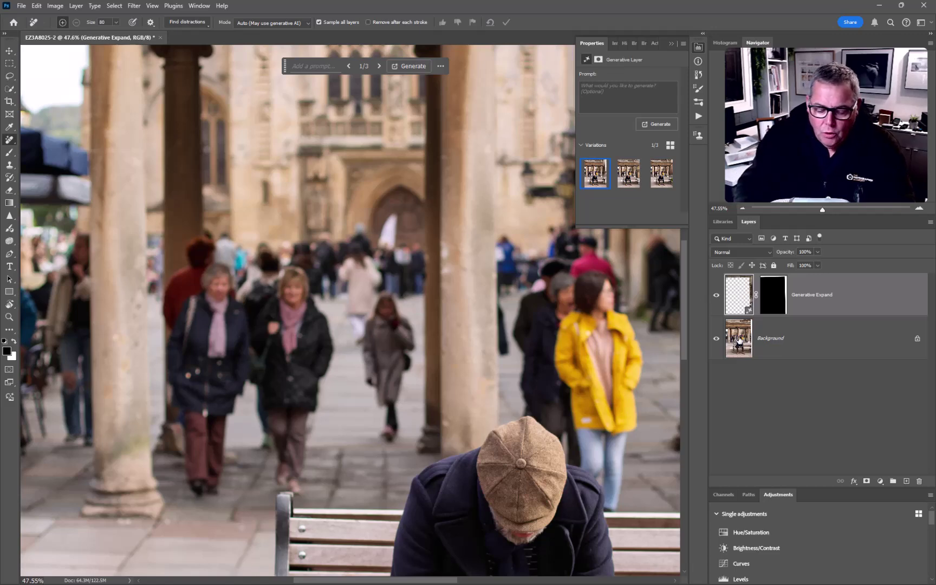
{"action": "key", "text": "ctrl+shift+alt+e"}
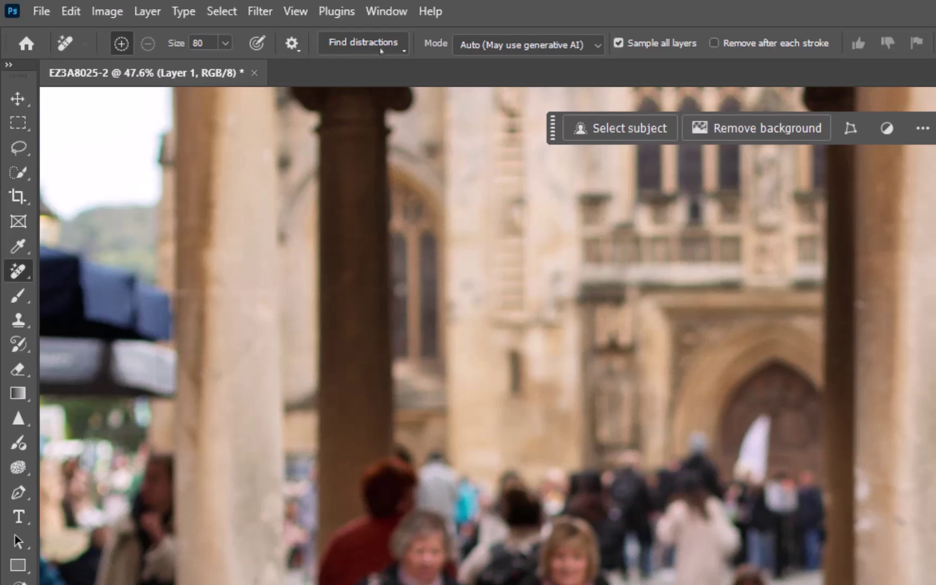
Keep the Remove Tool in Auto mode and run Find distractions for People
{"action": "left_click", "coordinate": [264, 35]}
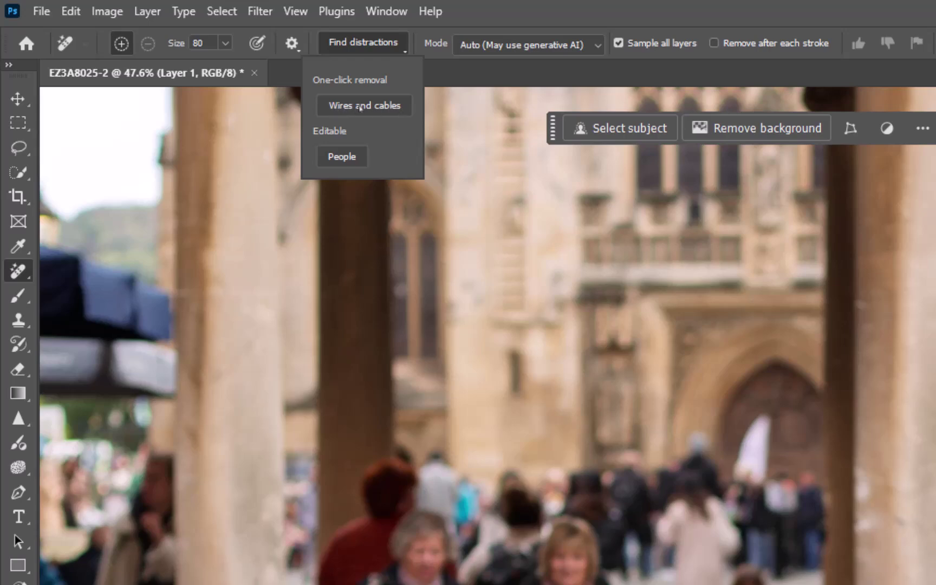
{"action": "scroll", "coordinate": [605, 516], "scroll_direction": "down", "scroll_amount": 2}
{"action": "mouse_move", "coordinate": [606, 516]}
{"action": "left_mouse_down"}
{"action": "mouse_move", "coordinate": [587, 518]}
{"action": "mouse_move", "coordinate": [585, 542]}
{"action": "left_mouse_up"}
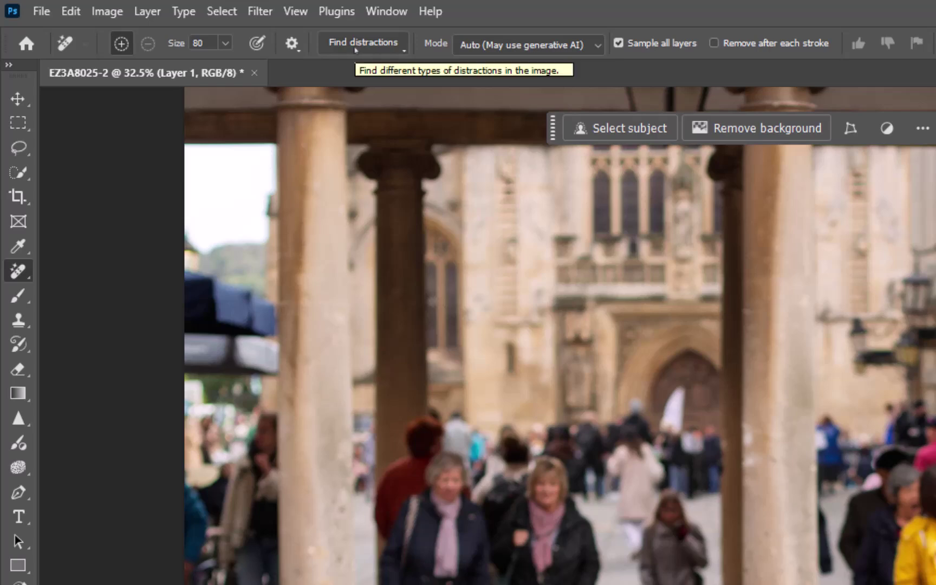
{"action": "left_click", "coordinate": [355, 47]}
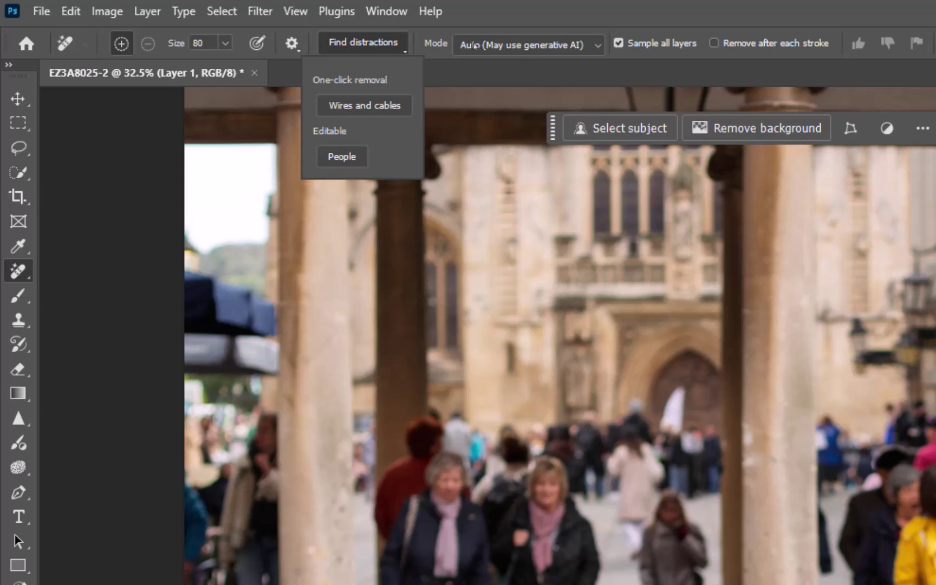
{"action": "left_click", "coordinate": [475, 46]}
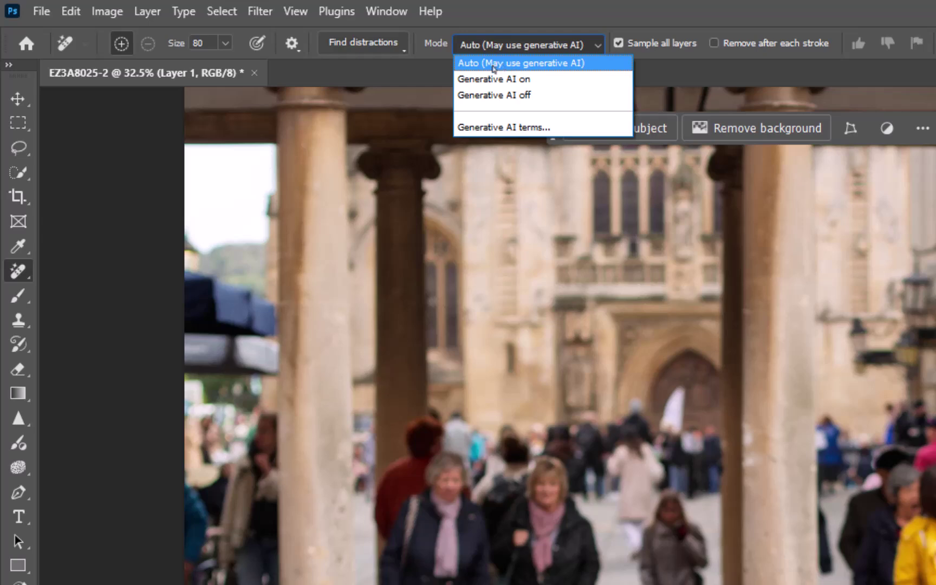
{"action": "left_click", "coordinate": [493, 69]}
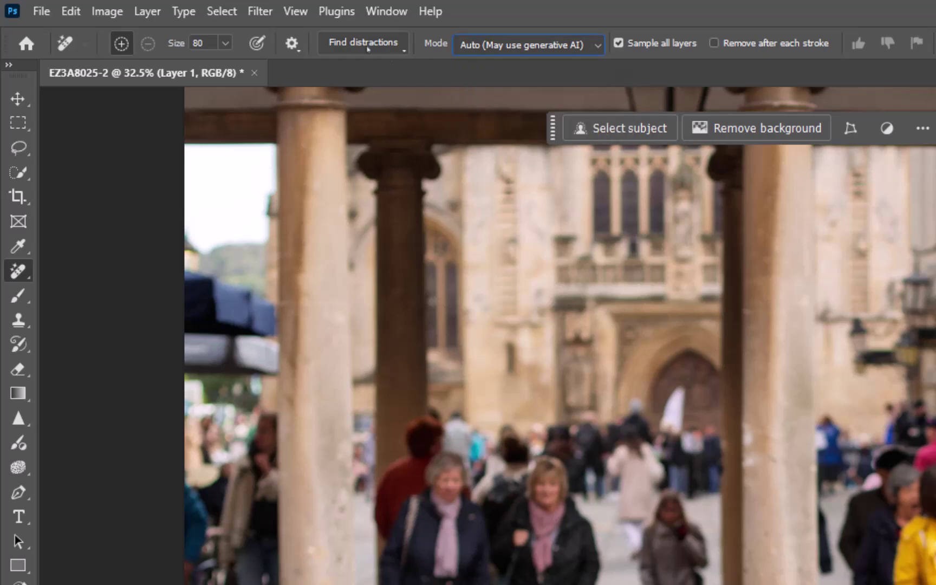
{"action": "left_click", "coordinate": [367, 48]}
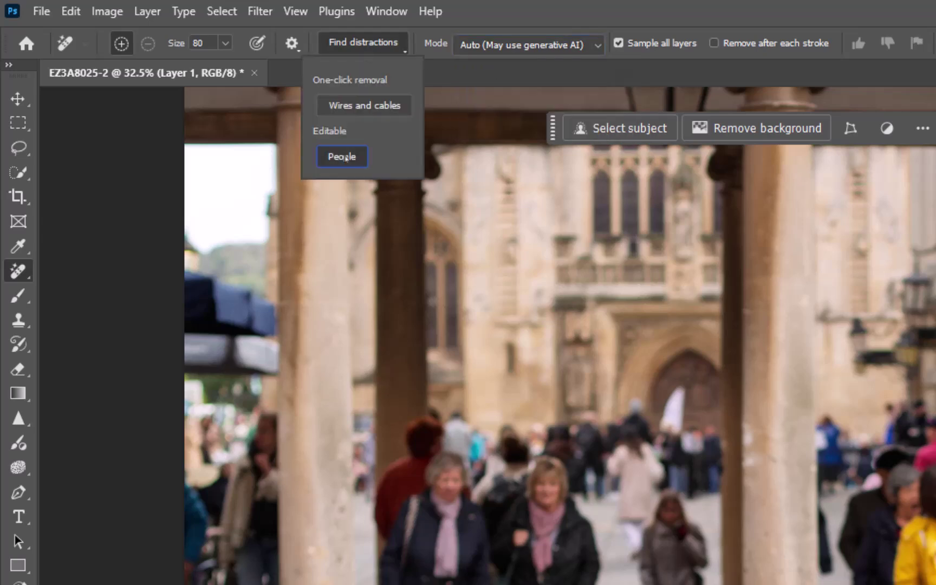
{"action": "left_click", "coordinate": [352, 156]}
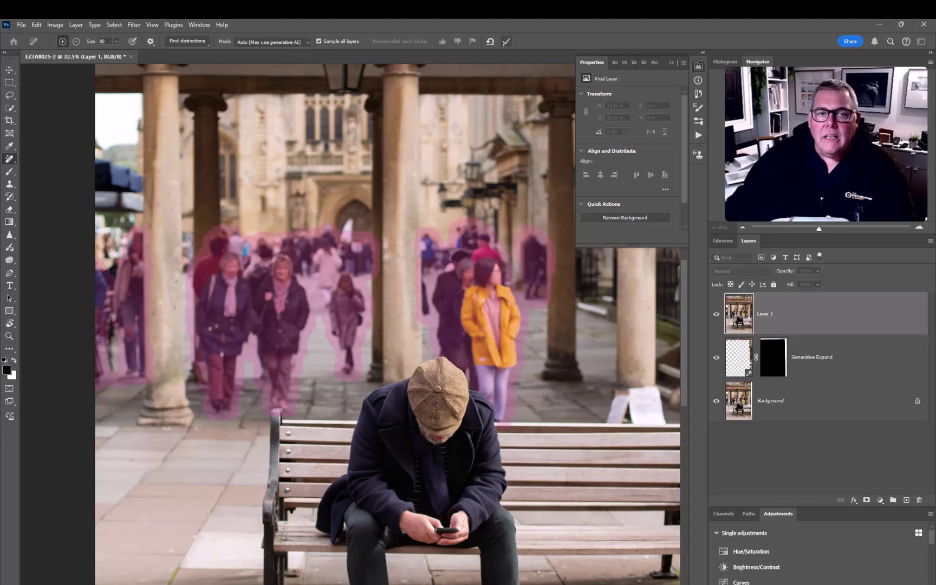
Apply the crowd removal, then toggle the No People 2 layer to compare before and after
{"action": "left_click", "coordinate": [505, 41]}
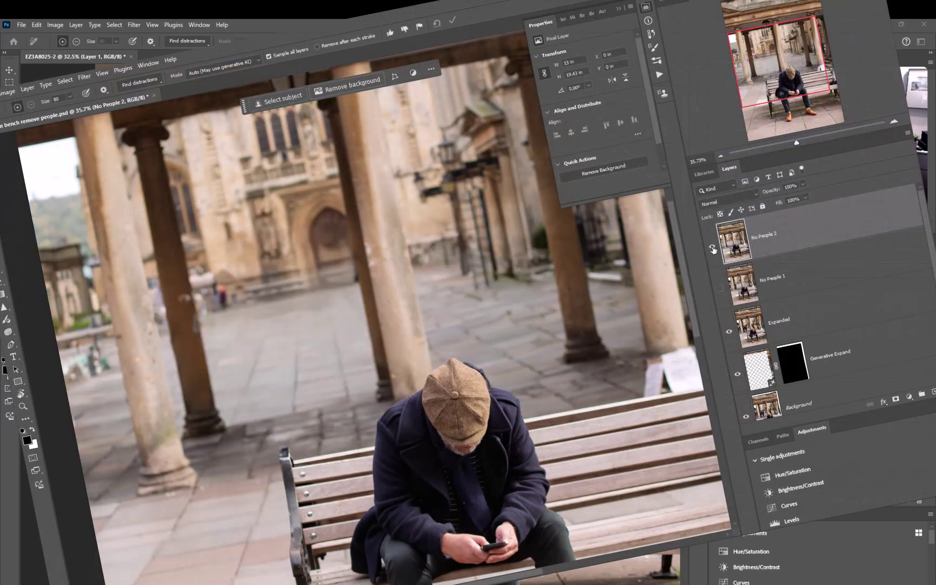
{"action": "left_click", "coordinate": [713, 247]}
{"action": "key", "text": "ctrl+0"}
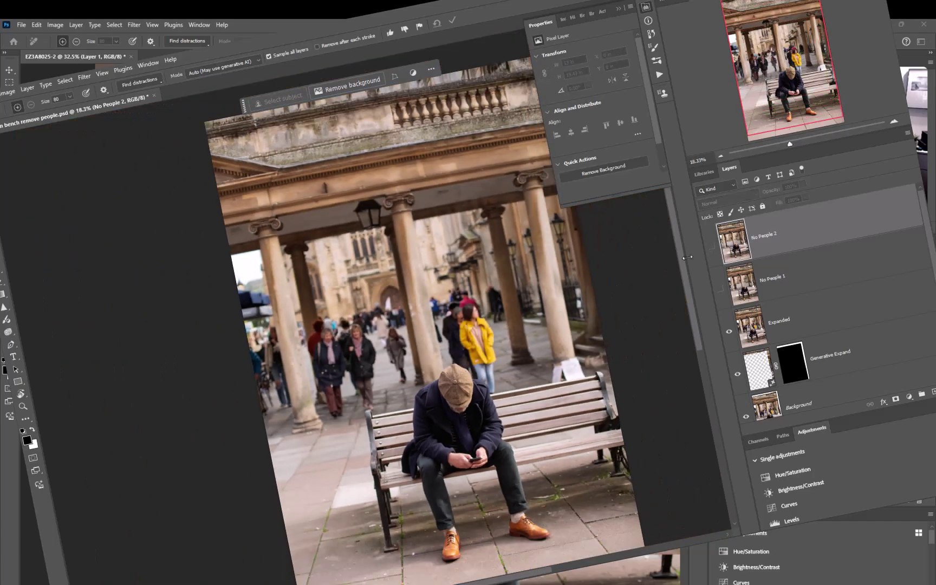
{"action": "left_click", "coordinate": [708, 249]}
{"action": "left_click", "coordinate": [709, 248]}
{"action": "left_click", "coordinate": [709, 248]}
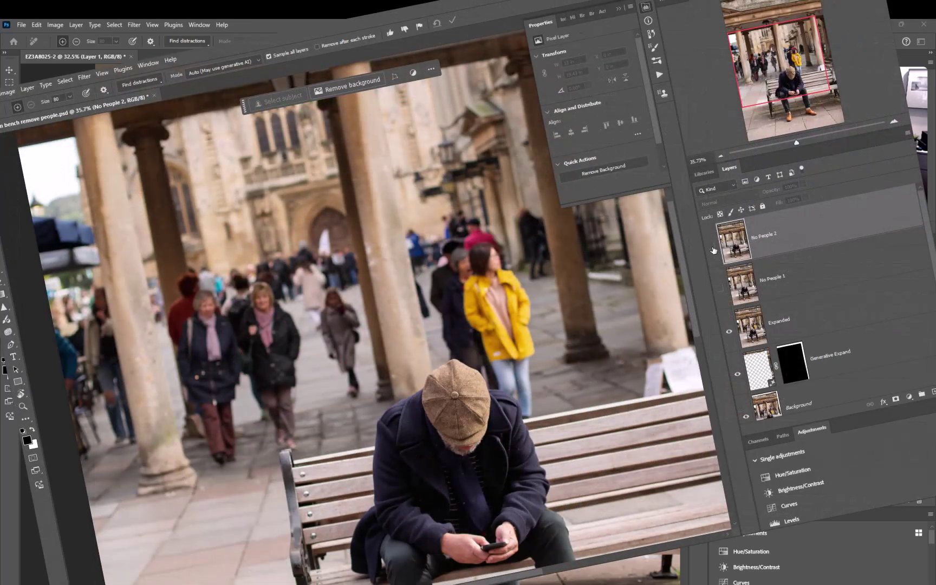
{"action": "left_click", "coordinate": [713, 249]}
{"action": "left_click", "coordinate": [713, 249]}
Toggle the cleaned layer once more and zoom into the plaza to check leftover figures
{"action": "left_click", "coordinate": [713, 249]}
{"action": "left_click", "coordinate": [713, 249]}
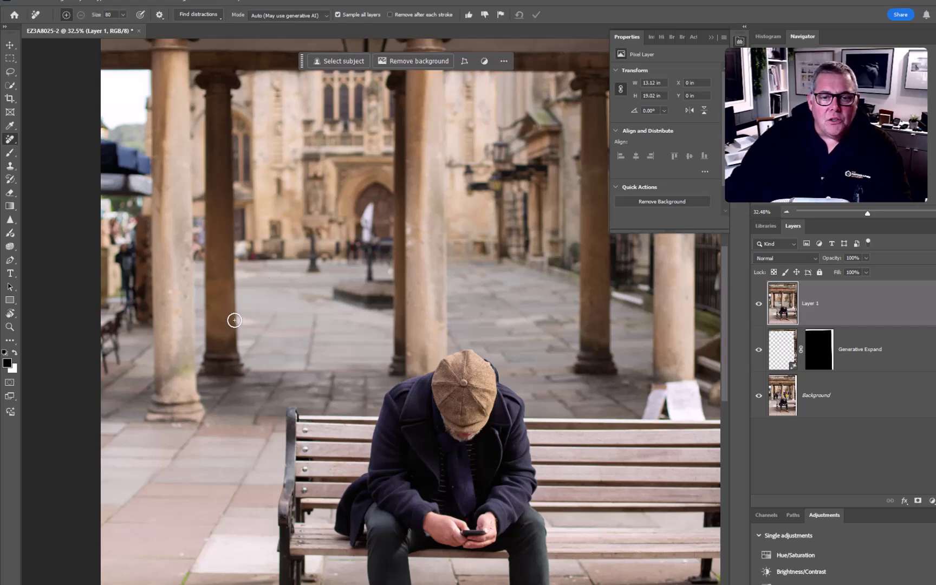
{"action": "scroll", "coordinate": [347, 288], "scroll_direction": "up", "scroll_amount": 3}
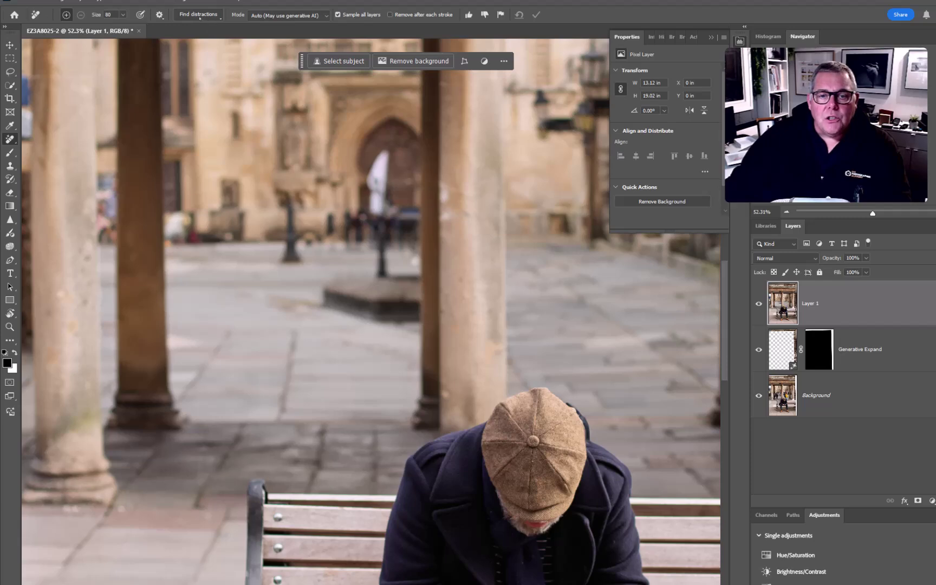
Remove the distant figures, the white flag, the plinth and the blurred person at left
{"action": "left_click_drag", "start_coordinate": [290, 253], "coordinate": [291, 202]}
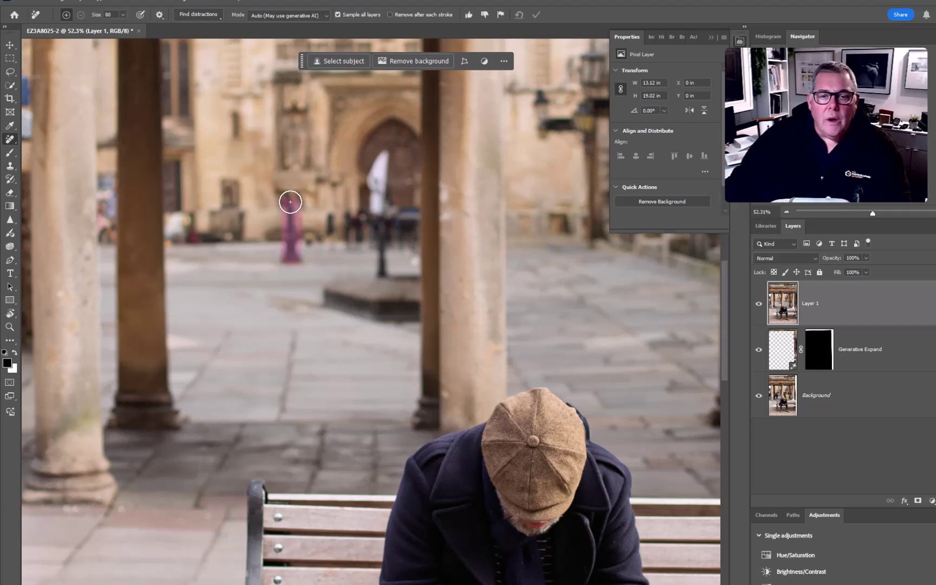
{"action": "mouse_move", "coordinate": [383, 210]}
{"action": "left_mouse_down"}
{"action": "mouse_move", "coordinate": [383, 274]}
{"action": "mouse_move", "coordinate": [332, 284]}
{"action": "mouse_move", "coordinate": [332, 297]}
{"action": "mouse_move", "coordinate": [413, 308]}
{"action": "mouse_move", "coordinate": [414, 279]}
{"action": "mouse_move", "coordinate": [378, 278]}
{"action": "left_mouse_up"}
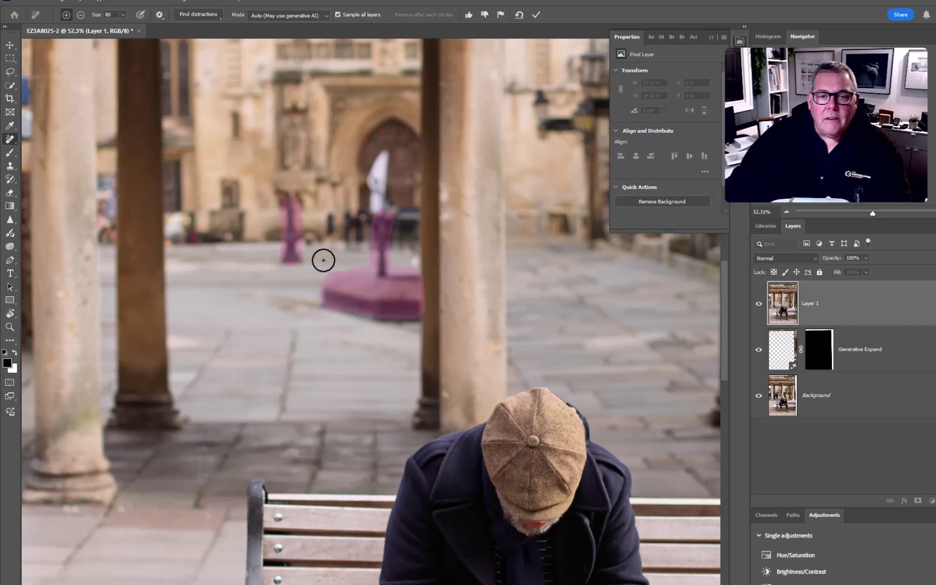
{"action": "left_click_drag", "start_coordinate": [376, 199], "coordinate": [386, 154]}
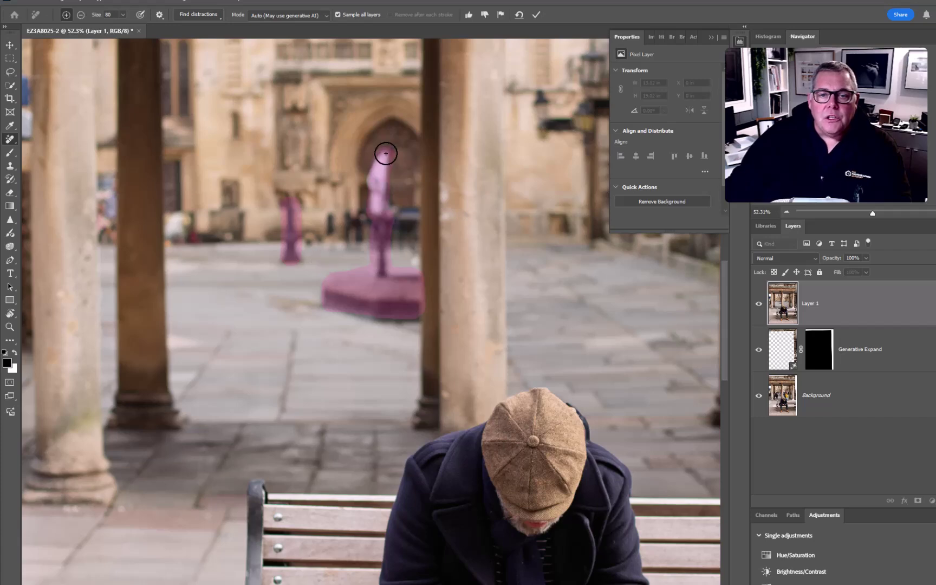
{"action": "left_click_drag", "start_coordinate": [177, 213], "coordinate": [177, 234]}
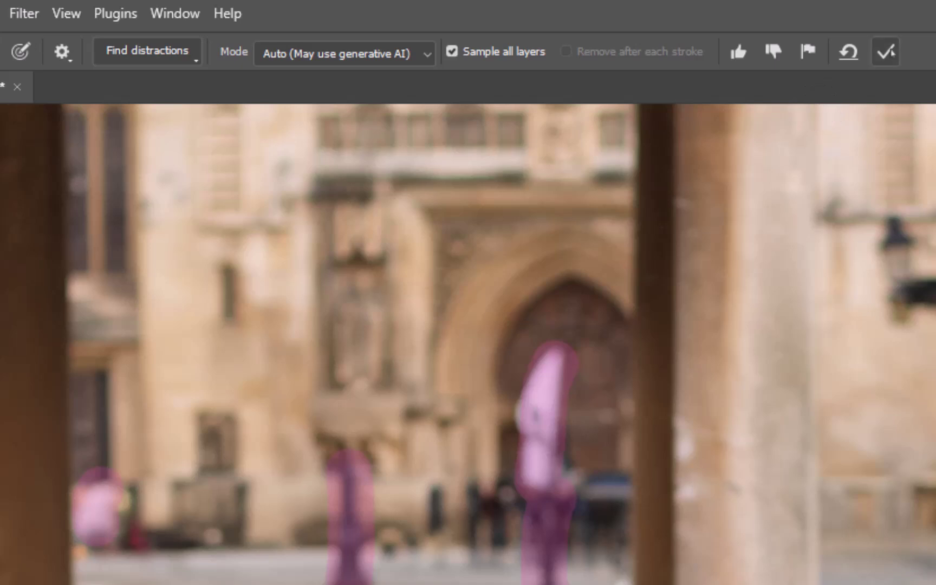
{"action": "left_click", "coordinate": [886, 52]}
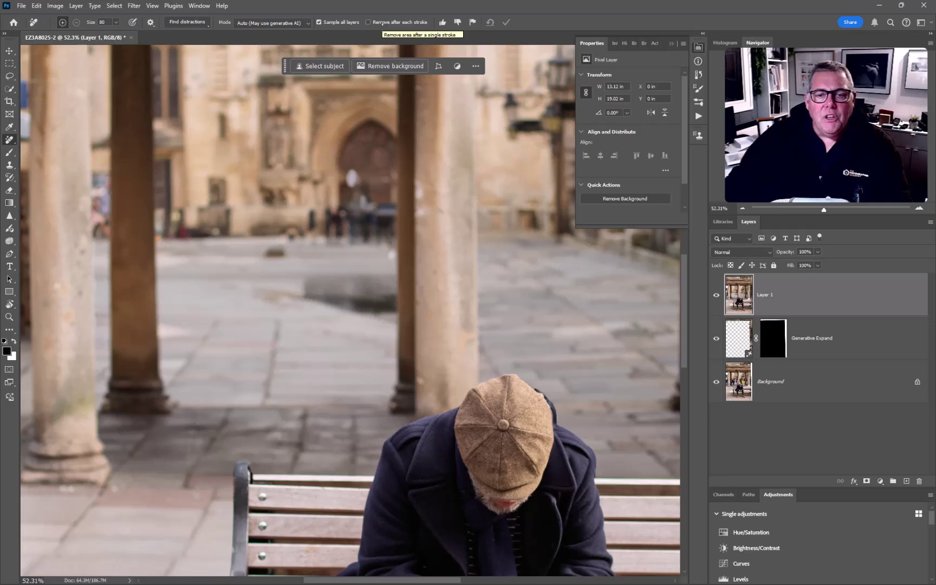
Paint out the leftover dark smudge on the paving behind the bench
{"action": "scroll", "coordinate": [335, 296], "scroll_direction": "down", "scroll_amount": 1}
{"action": "scroll", "coordinate": [335, 296], "scroll_direction": "down", "scroll_amount": 1}
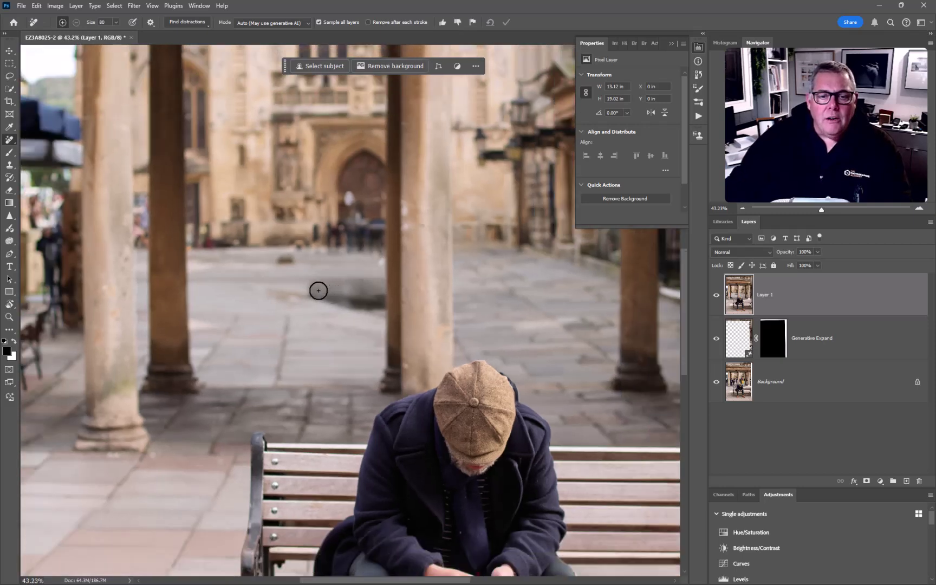
{"action": "mouse_move", "coordinate": [311, 286]}
{"action": "left_mouse_down"}
{"action": "mouse_move", "coordinate": [382, 284]}
{"action": "mouse_move", "coordinate": [379, 300]}
{"action": "mouse_move", "coordinate": [321, 294]}
{"action": "mouse_move", "coordinate": [340, 281]}
{"action": "left_mouse_up"}
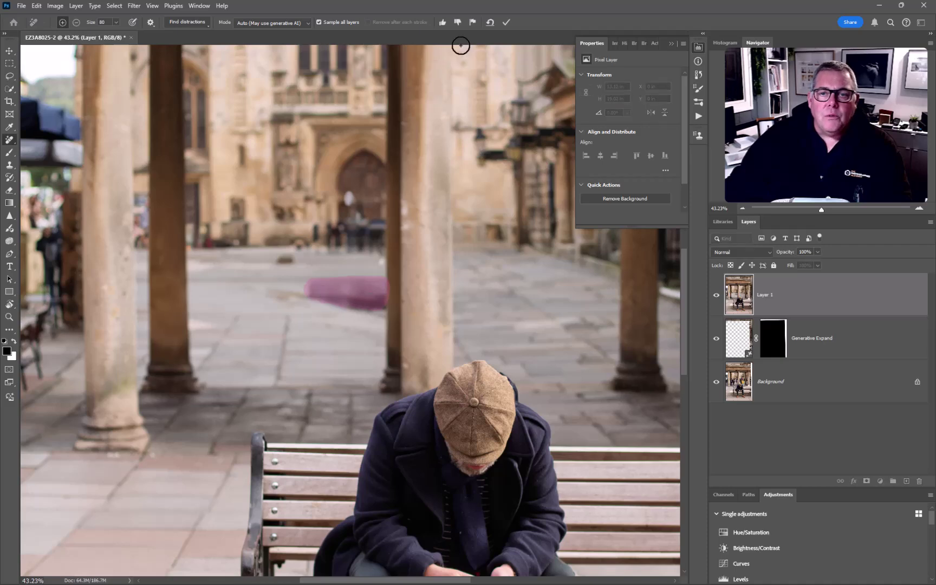
{"action": "left_click", "coordinate": [506, 22]}
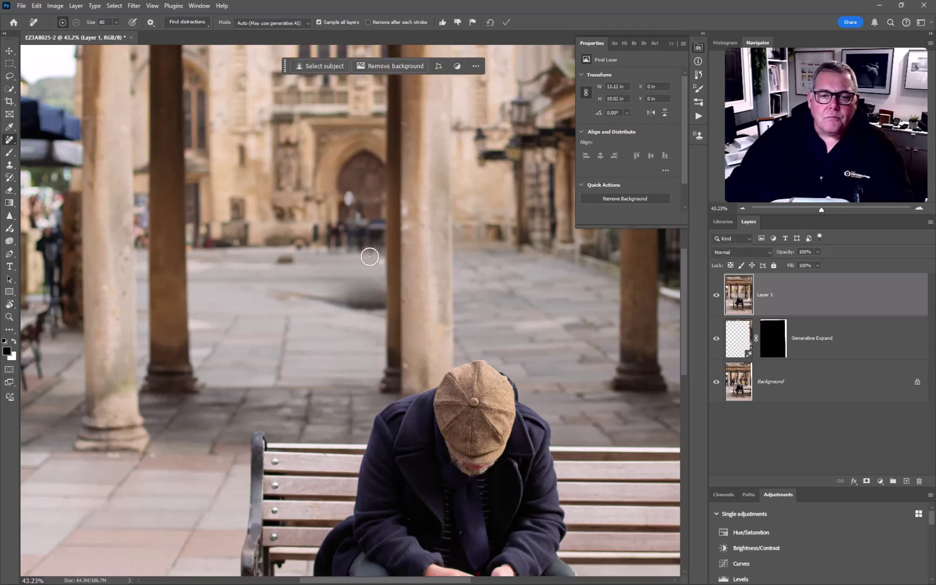
Flip between the original Background and cleaned Layer 1, ending with Layer 1 visible
{"action": "scroll", "coordinate": [349, 309], "scroll_direction": "down", "scroll_amount": 3}
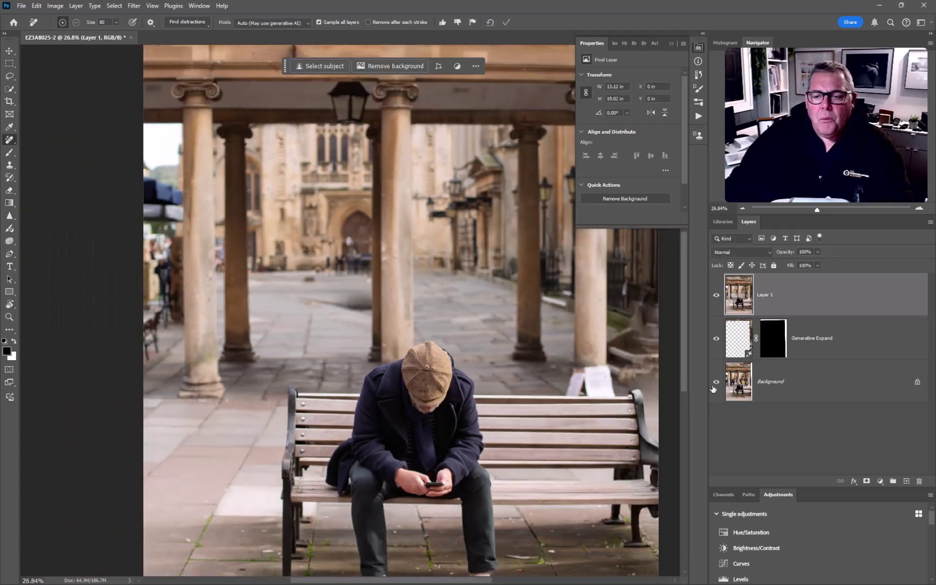
{"action": "left_click", "coordinate": [716, 382], "text": "alt"}
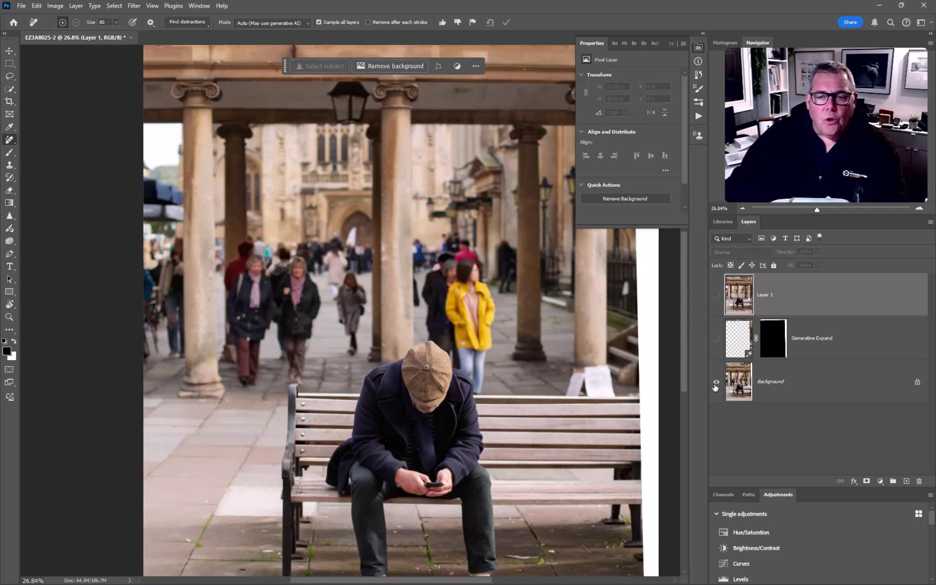
{"action": "left_click", "coordinate": [715, 381], "text": "alt"}
{"action": "left_click", "coordinate": [715, 381], "text": "alt"}
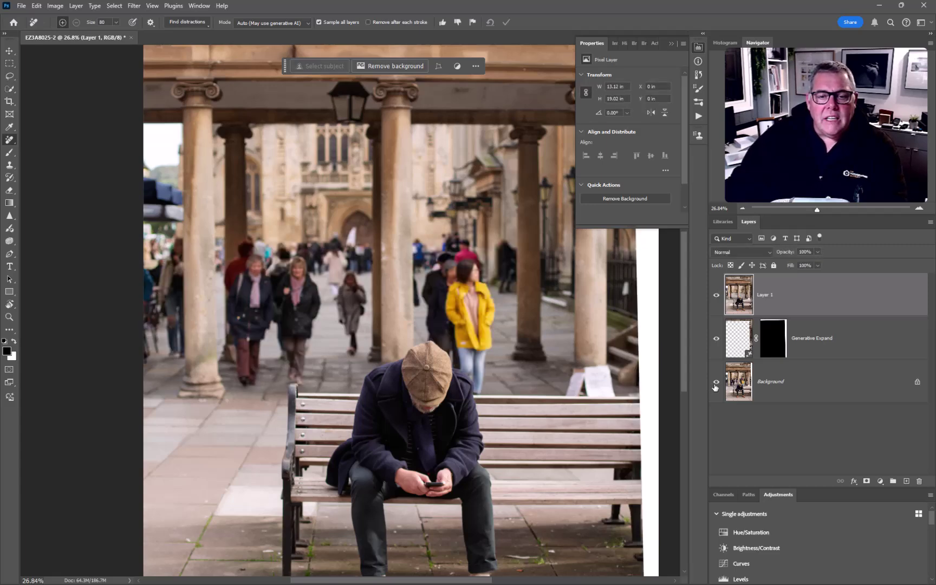
{"action": "left_click", "coordinate": [716, 381], "text": "alt"}
{"action": "left_click", "coordinate": [715, 382], "text": "alt"}
{"action": "left_click", "coordinate": [715, 382], "text": "alt"}
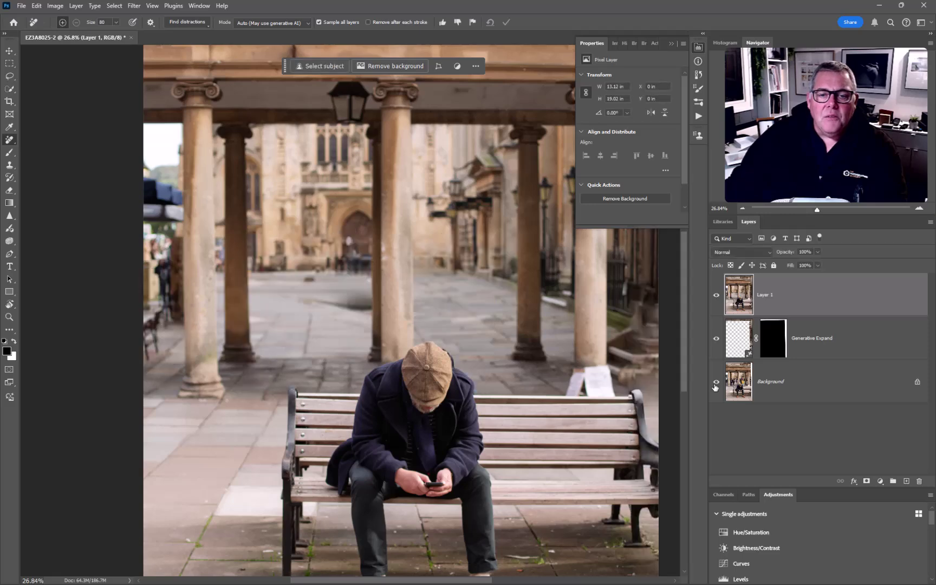
{"action": "left_click", "coordinate": [715, 382], "text": "alt"}
{"action": "scroll", "coordinate": [523, 350], "scroll_direction": "down", "scroll_amount": 1}
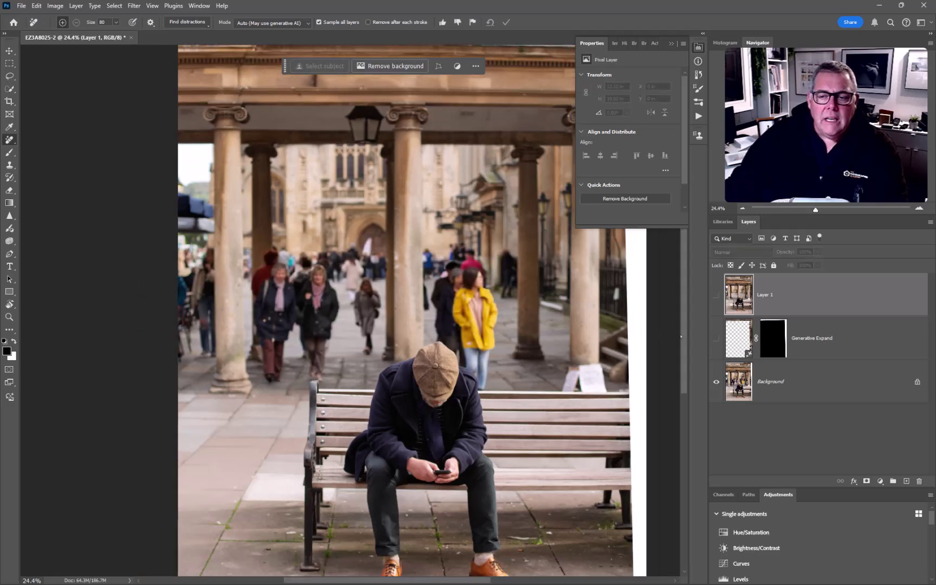
{"action": "left_click", "coordinate": [716, 295]}
{"action": "scroll", "coordinate": [373, 347], "scroll_direction": "up", "scroll_amount": 3}
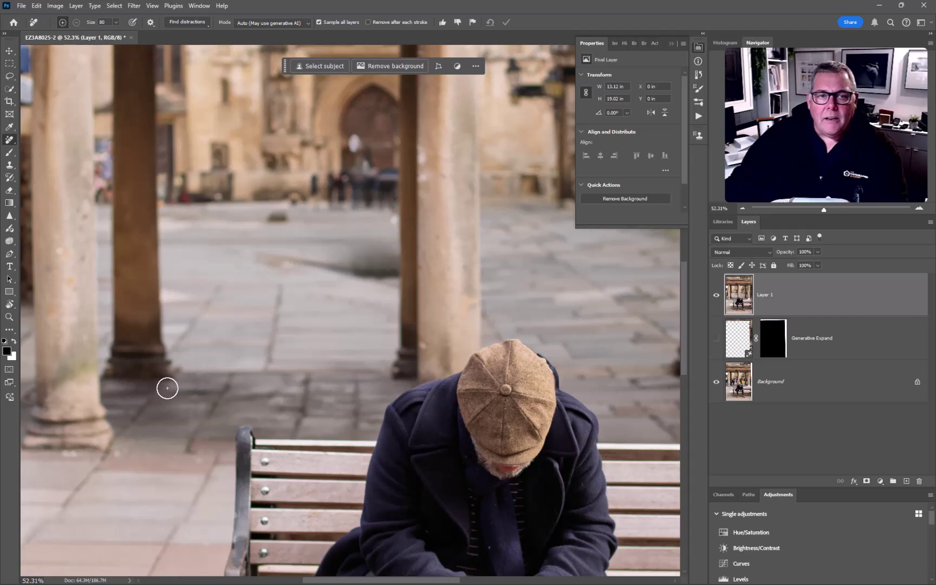
Close the bench photo without saving and open Lingerie clothing.psd from Recent
{"action": "left_click", "coordinate": [131, 37]}
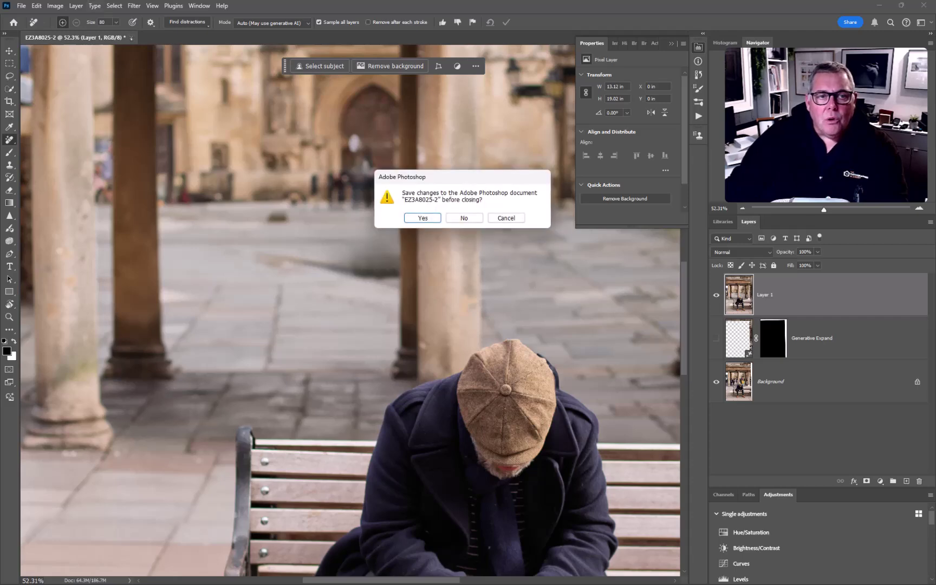
{"action": "left_click", "coordinate": [460, 218]}
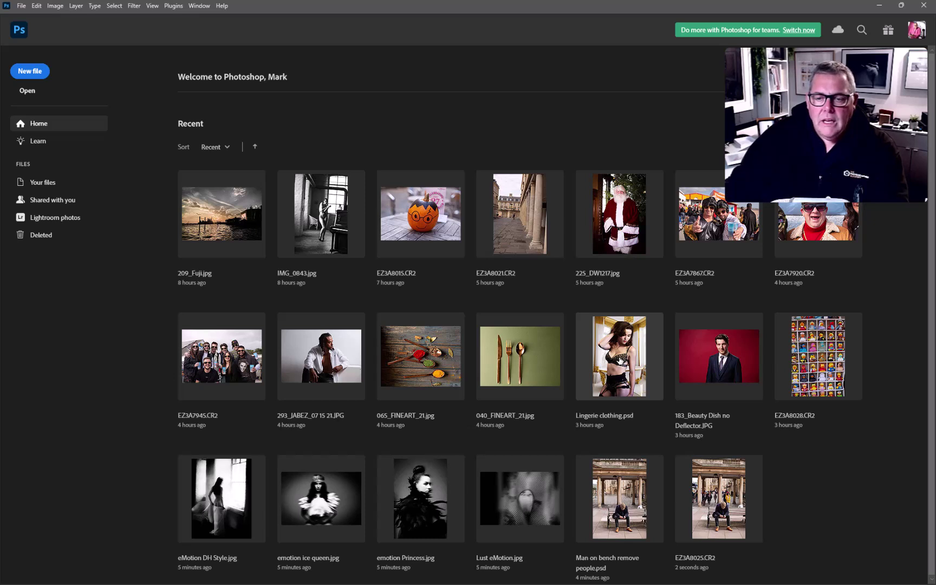
{"action": "left_click", "coordinate": [620, 360]}
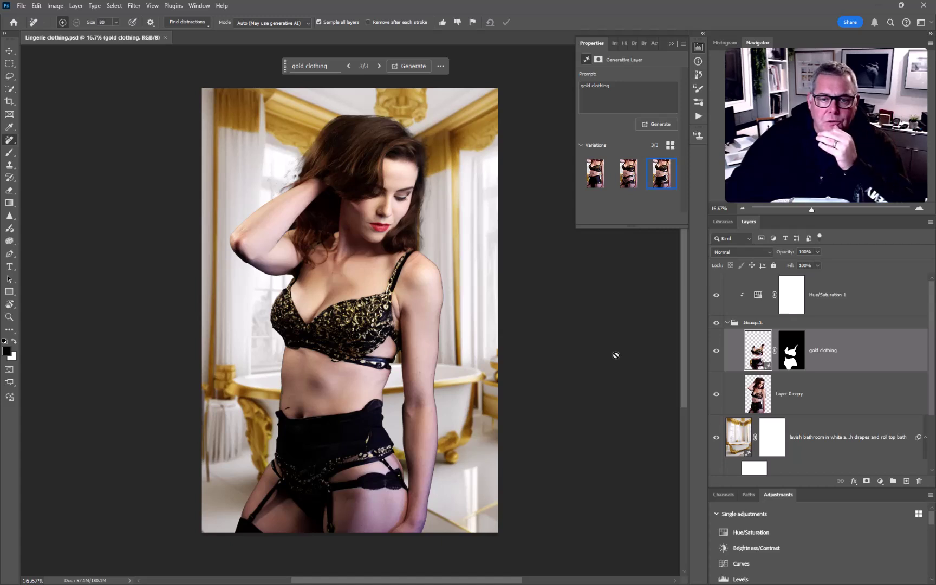
Hide the model and gold clothing layers, then select the lavish bathroom background layer
{"action": "left_click", "coordinate": [716, 399]}
{"action": "left_click", "coordinate": [716, 351]}
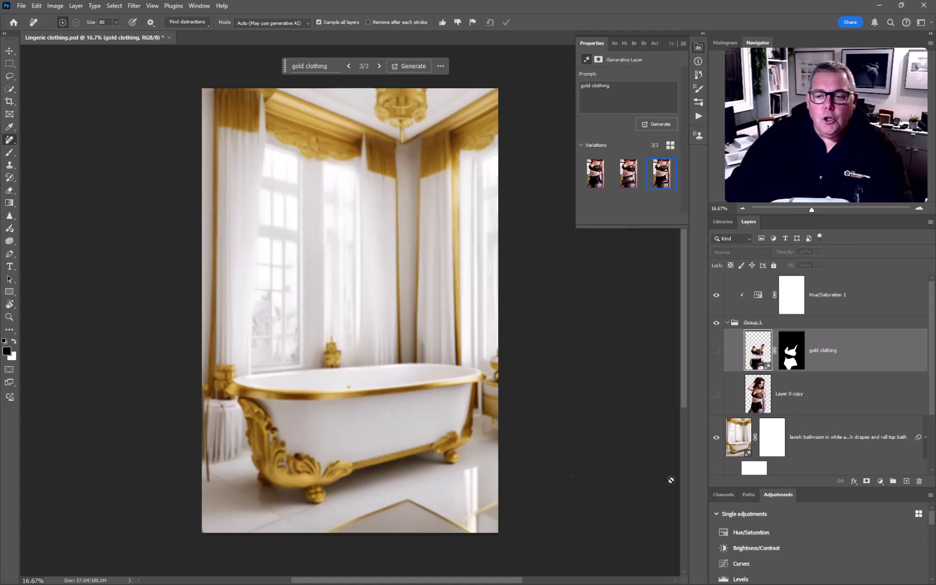
{"action": "left_click", "coordinate": [738, 436]}
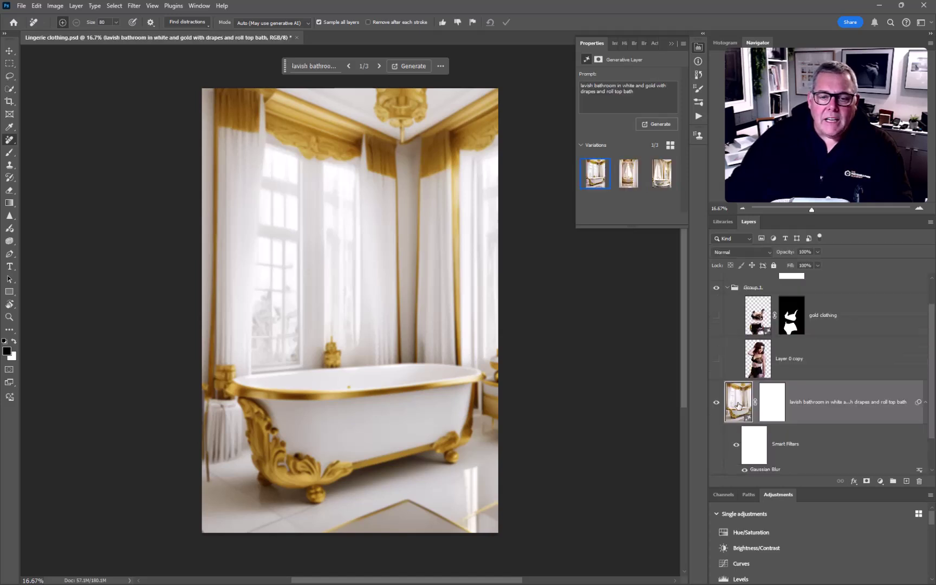
Compare the three bathroom variations and settle on variation 1, reviewing its prompt text
{"action": "left_click", "coordinate": [628, 178]}
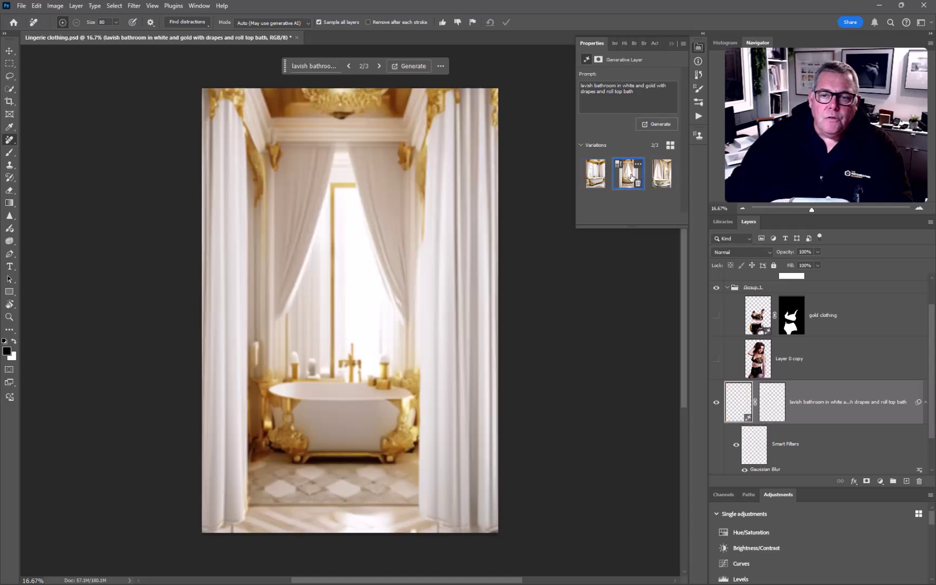
{"action": "left_click", "coordinate": [659, 175]}
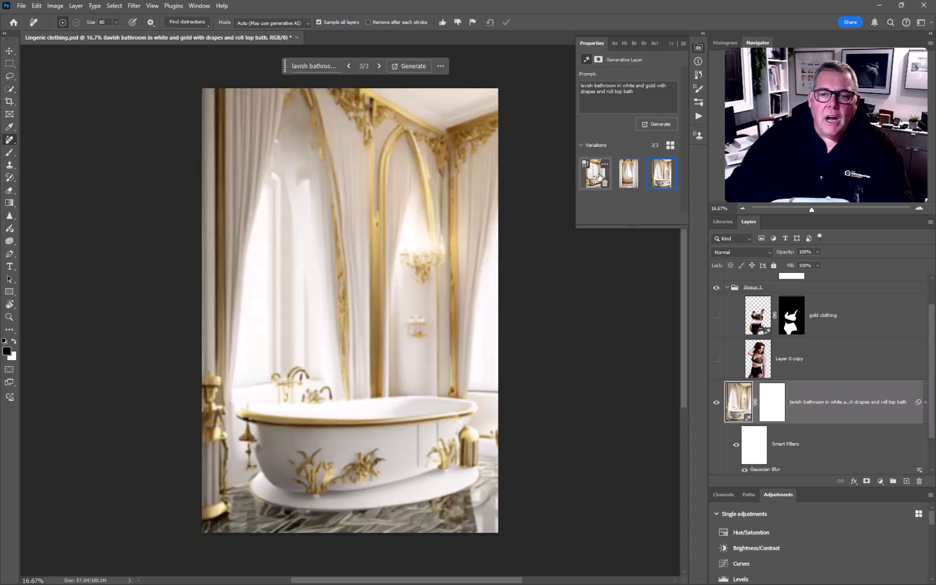
{"action": "left_click", "coordinate": [595, 178]}
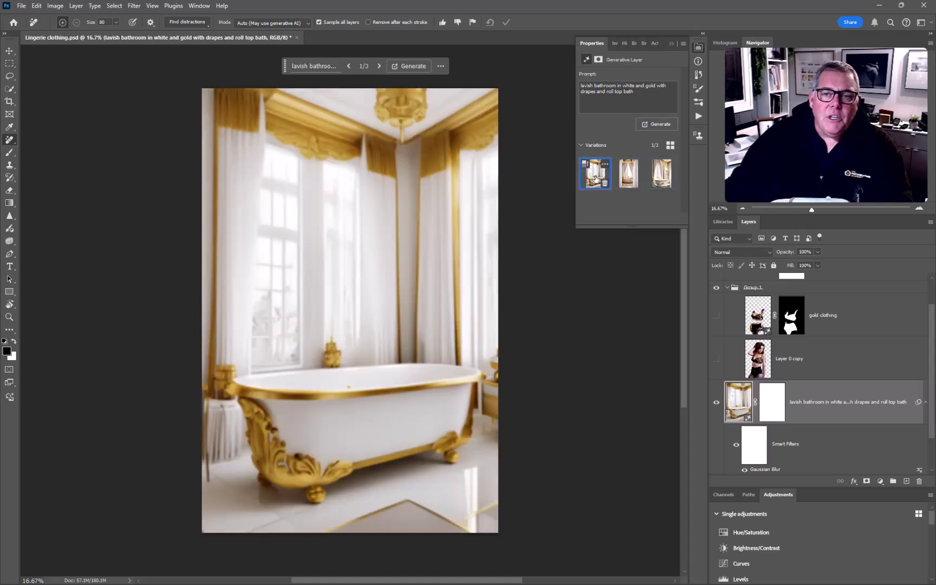
{"action": "triple_click", "coordinate": [631, 92]}
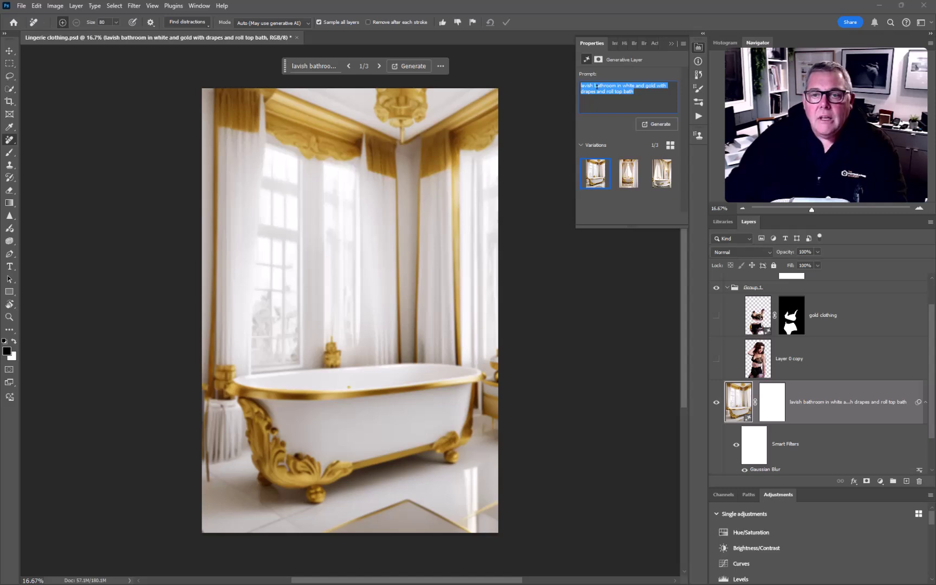
{"action": "left_click", "coordinate": [615, 107]}
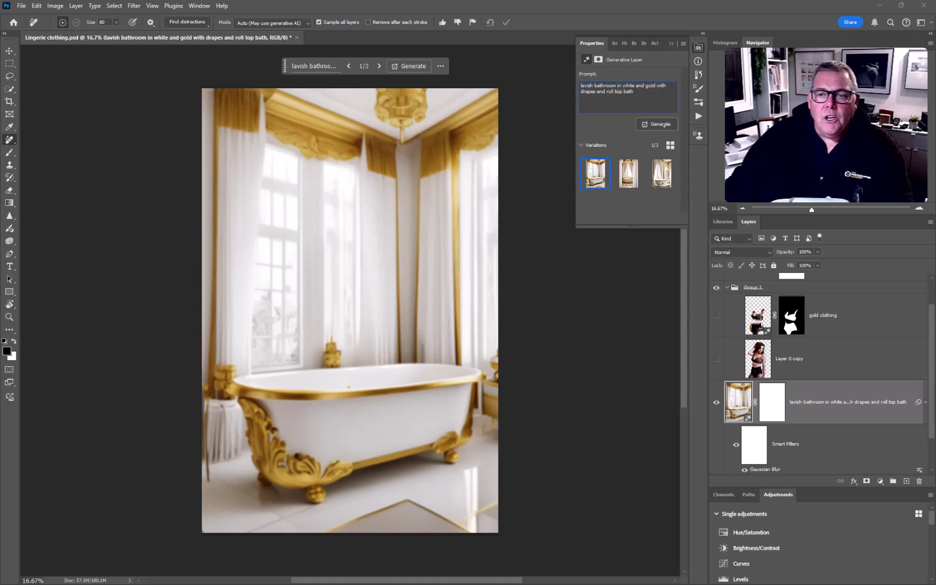
{"action": "mouse_move", "coordinate": [595, 173]}
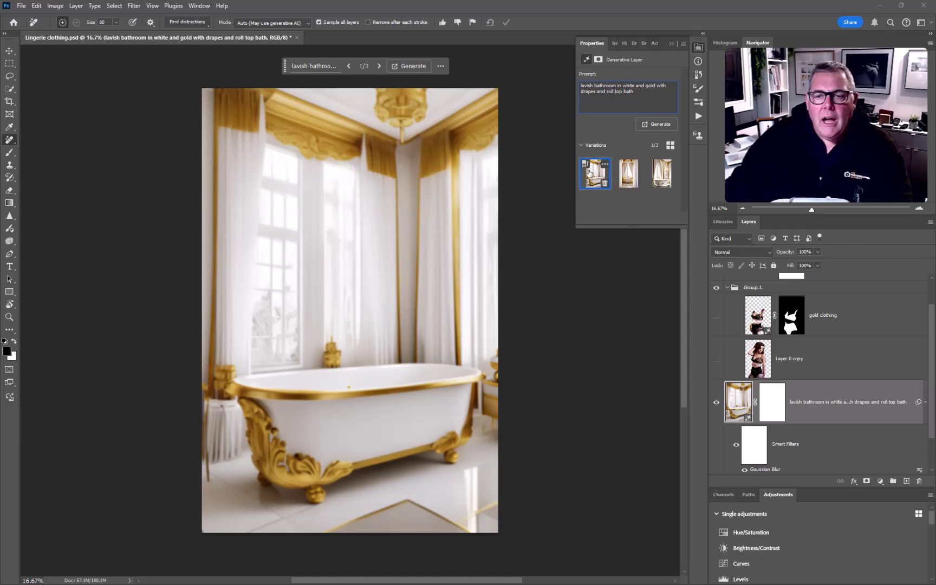
Turn off the Gaussian Blur smart filter on the bathroom background layer
{"action": "left_click", "coordinate": [605, 163]}
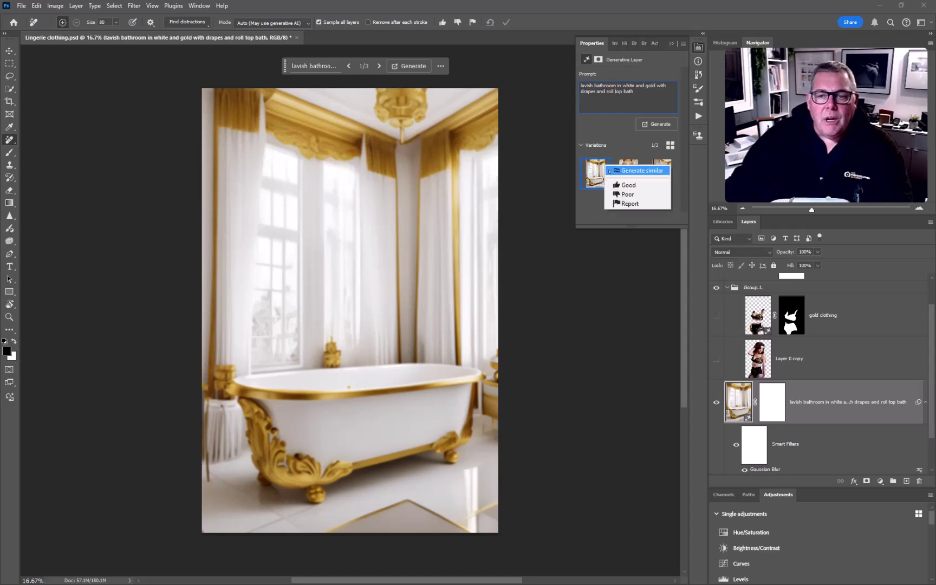
{"action": "left_click", "coordinate": [586, 167]}
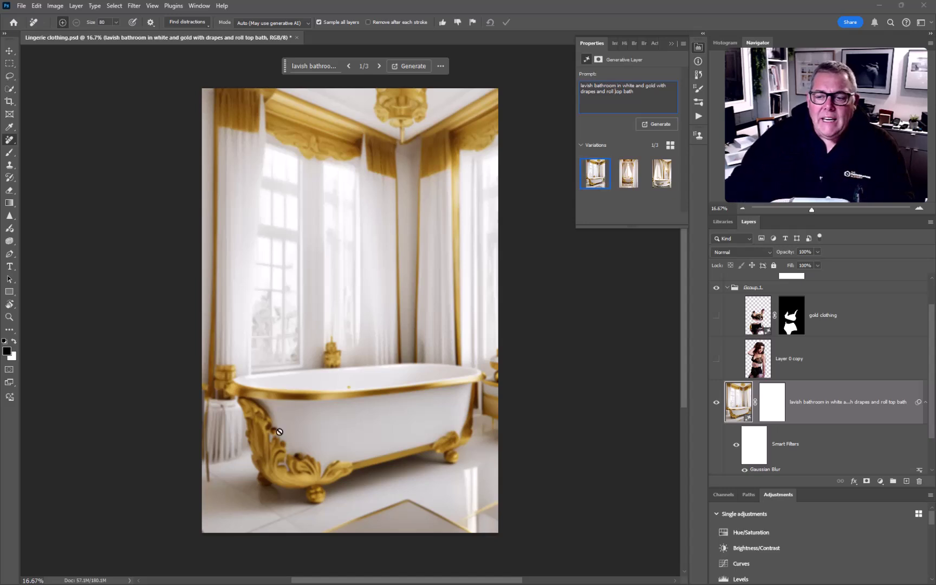
{"action": "left_click", "coordinate": [735, 447]}
{"action": "scroll", "coordinate": [297, 410], "scroll_direction": "up", "scroll_amount": 4}
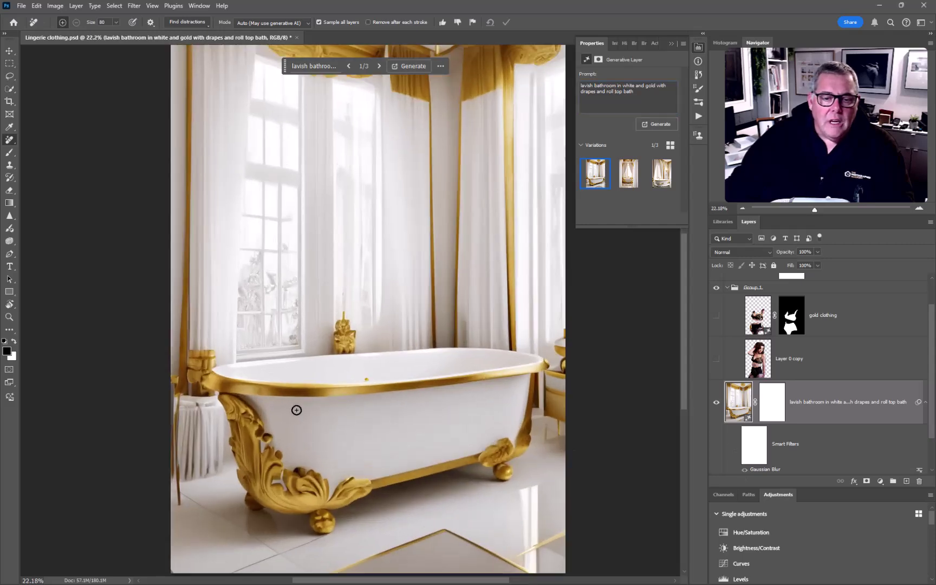
{"action": "scroll", "coordinate": [296, 410], "scroll_direction": "down", "scroll_amount": 4}
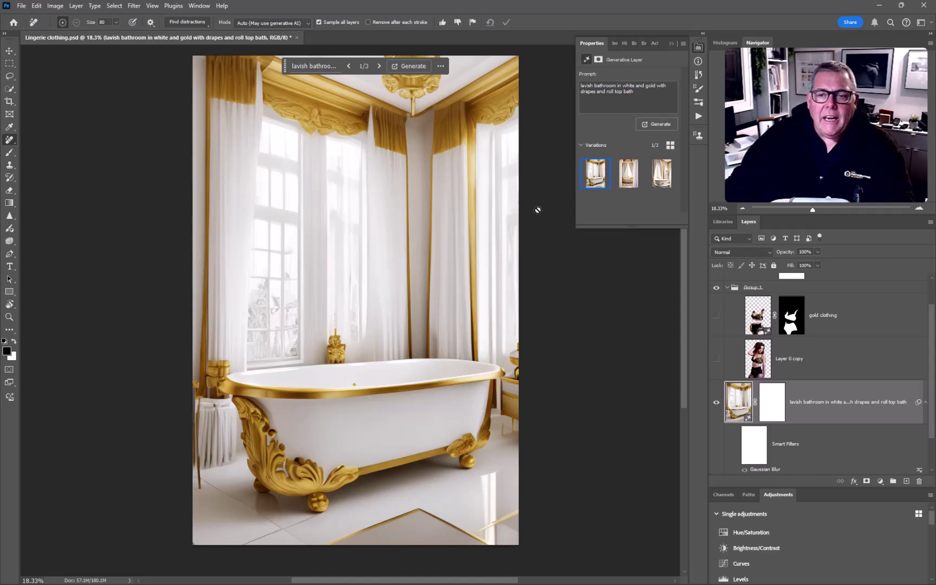
Switch the bathroom to its third variation with the gold-ornamented white bath
{"action": "left_click", "coordinate": [624, 177]}
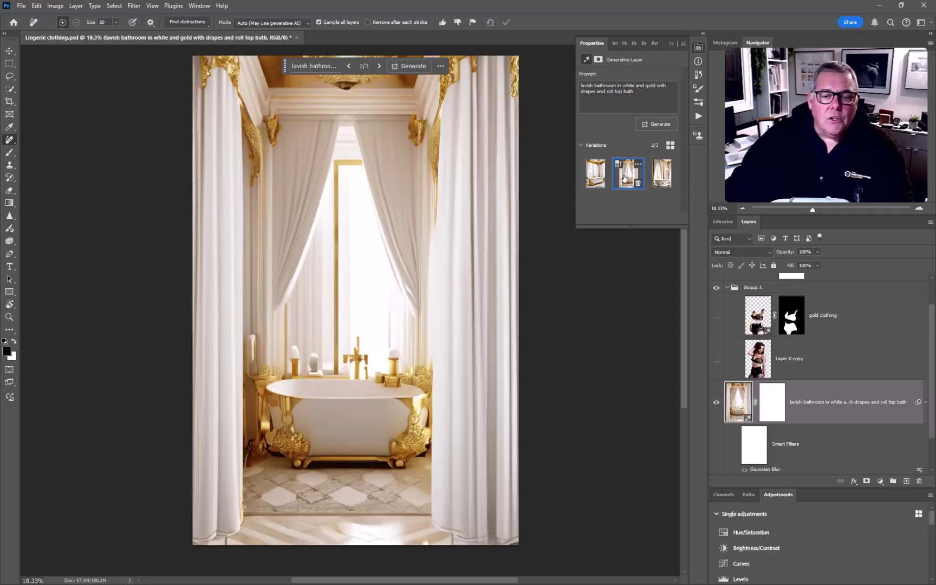
{"action": "left_click", "coordinate": [660, 175]}
{"action": "scroll", "coordinate": [782, 419], "scroll_direction": "down", "scroll_amount": 1}
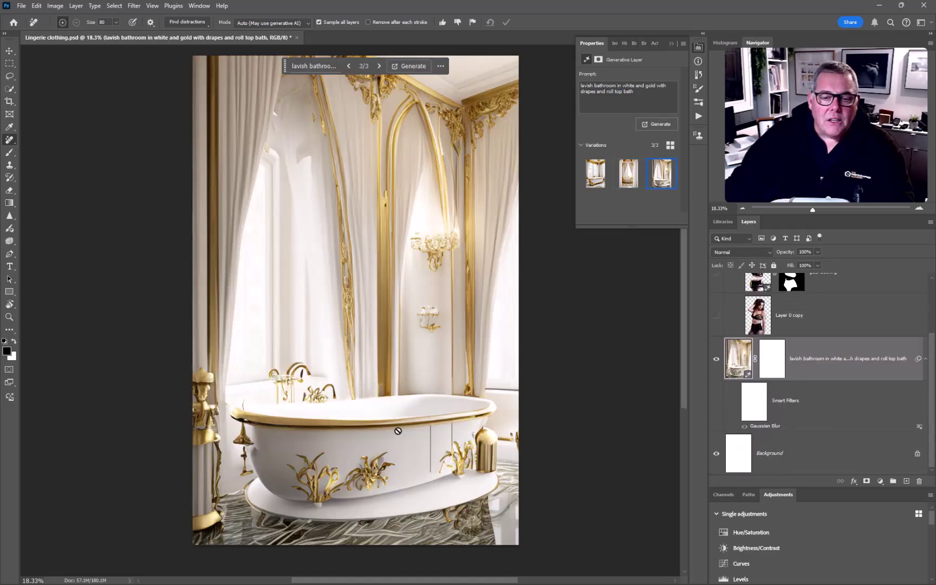
{"action": "scroll", "coordinate": [397, 433], "scroll_direction": "up", "scroll_amount": 4}
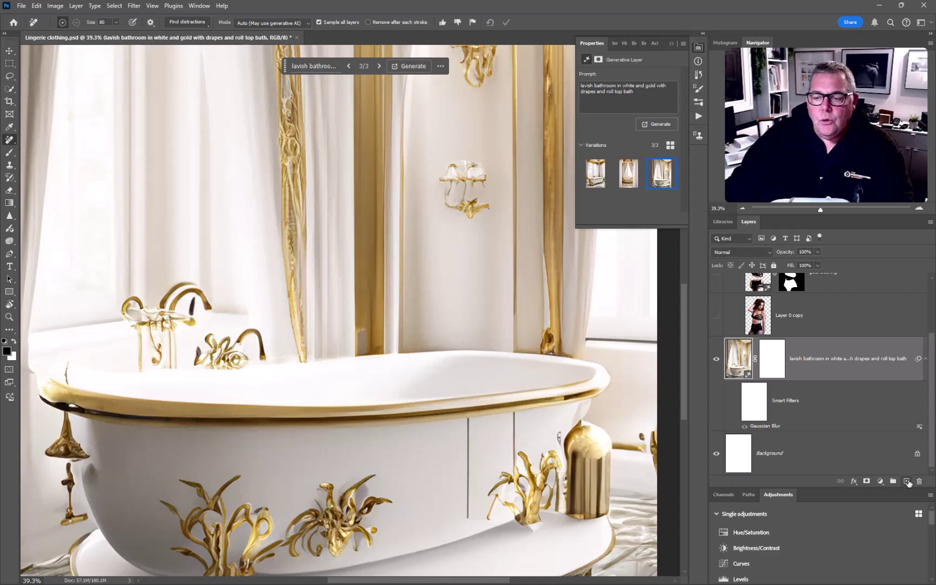
Add a new layer, hide the old bathroom, and generative-fill the whole canvas with the bathroom prompt
{"action": "left_click", "coordinate": [905, 481]}
{"action": "left_click", "coordinate": [716, 402]}
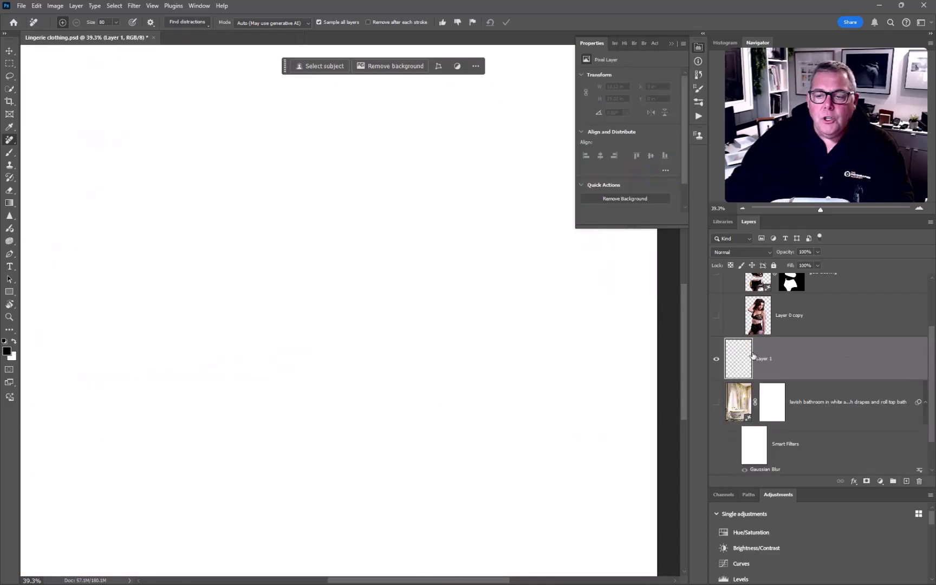
{"action": "key", "text": "ctrl+0"}
{"action": "key", "text": "ctrl+a"}
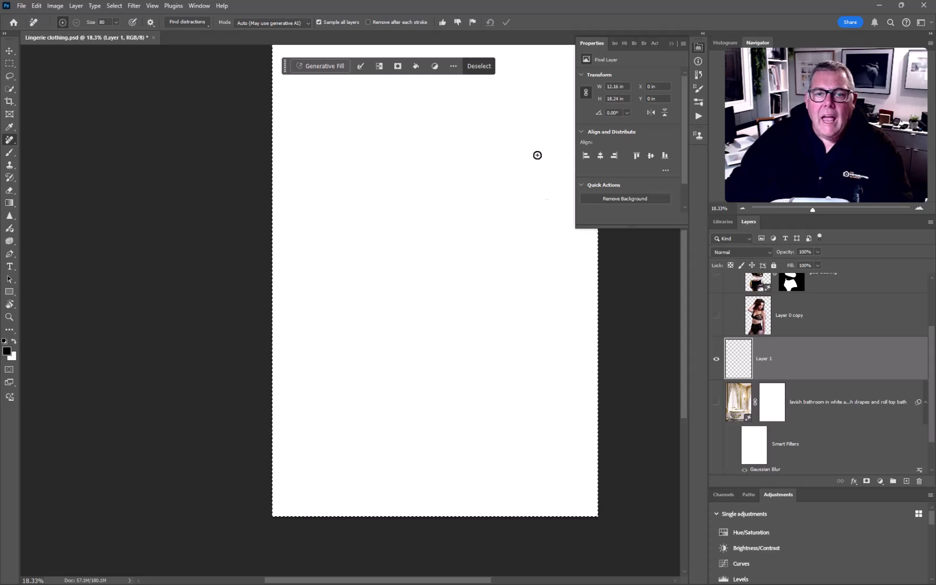
{"action": "left_click", "coordinate": [307, 66]}
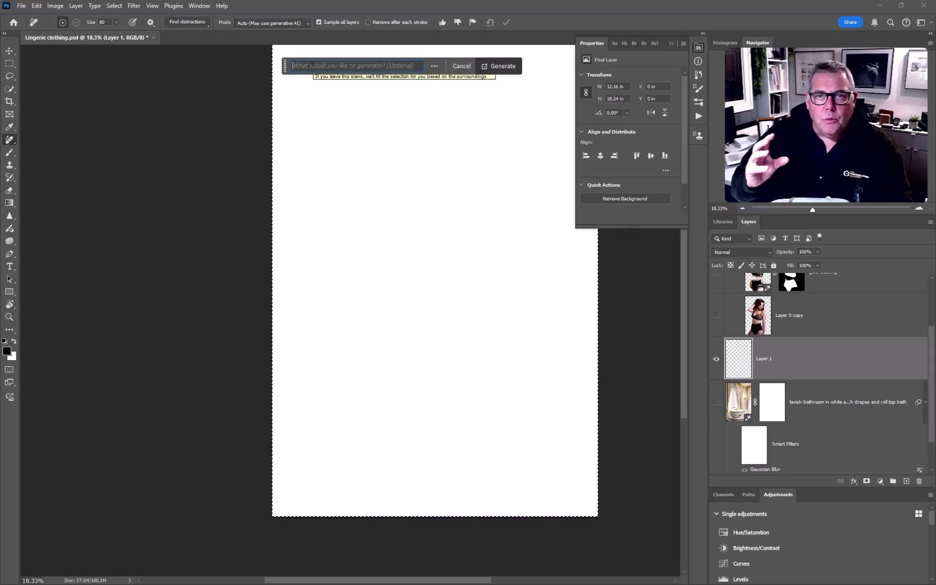
{"action": "key", "text": "ctrl+v"}
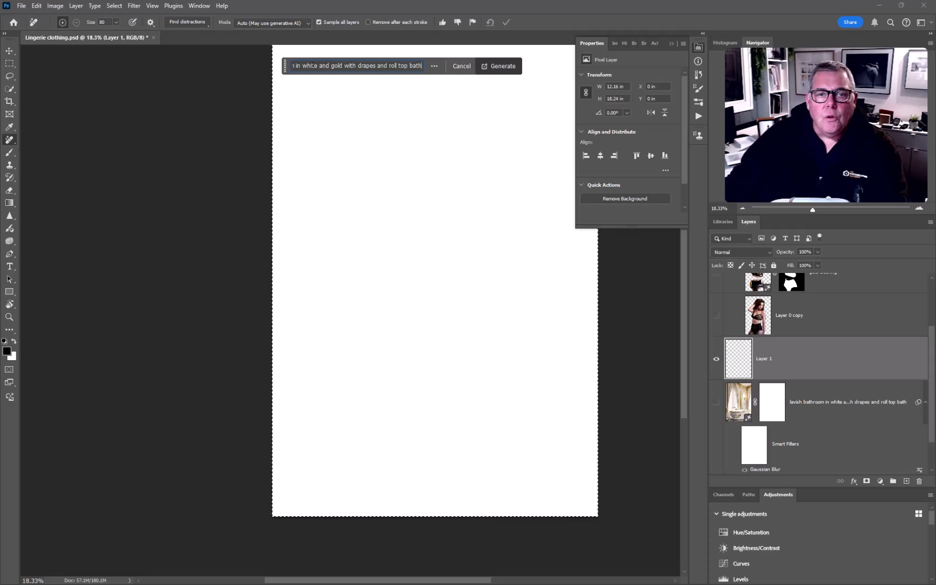
{"action": "left_click", "coordinate": [502, 66]}
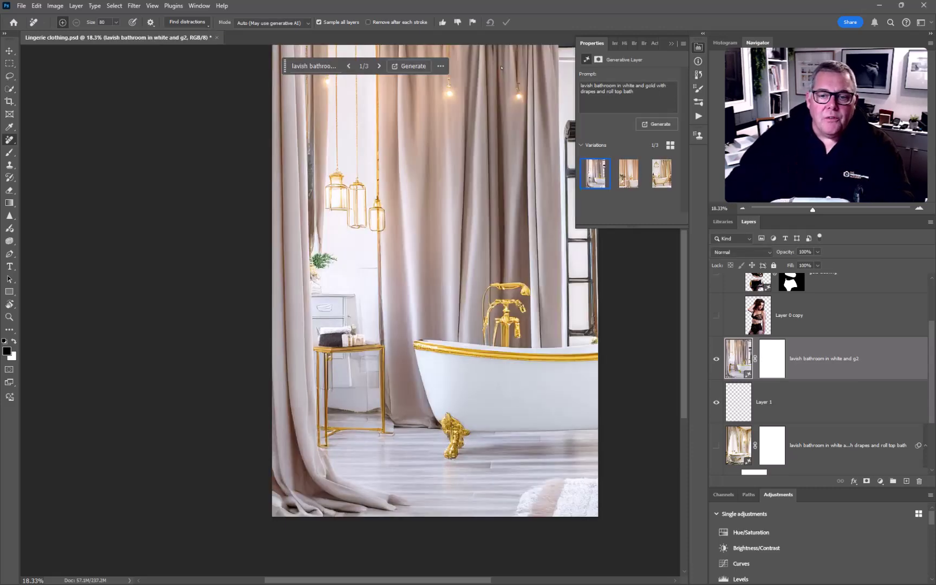
Compare the new bathroom variations against the earlier bathroom layer by toggling their visibility
{"action": "left_click", "coordinate": [623, 175]}
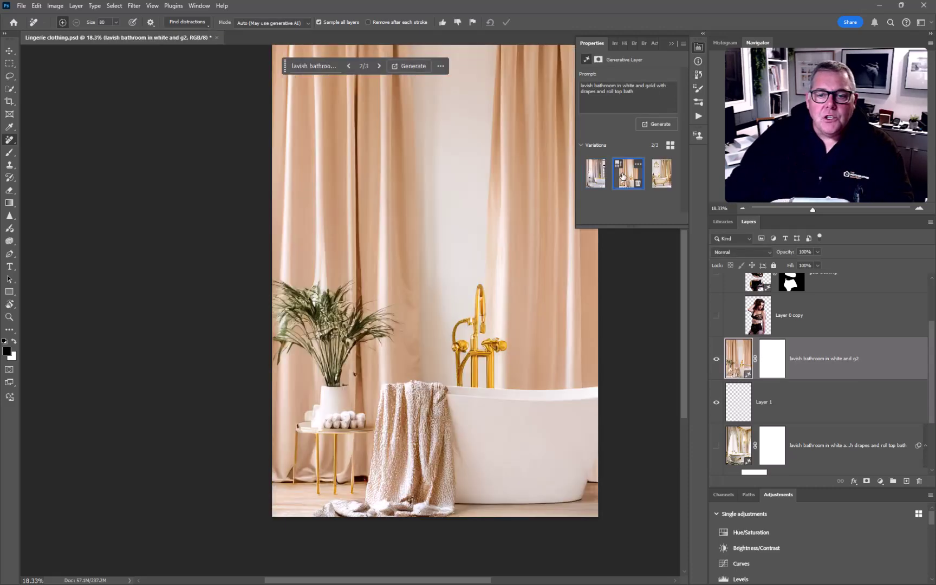
{"action": "left_click", "coordinate": [660, 175]}
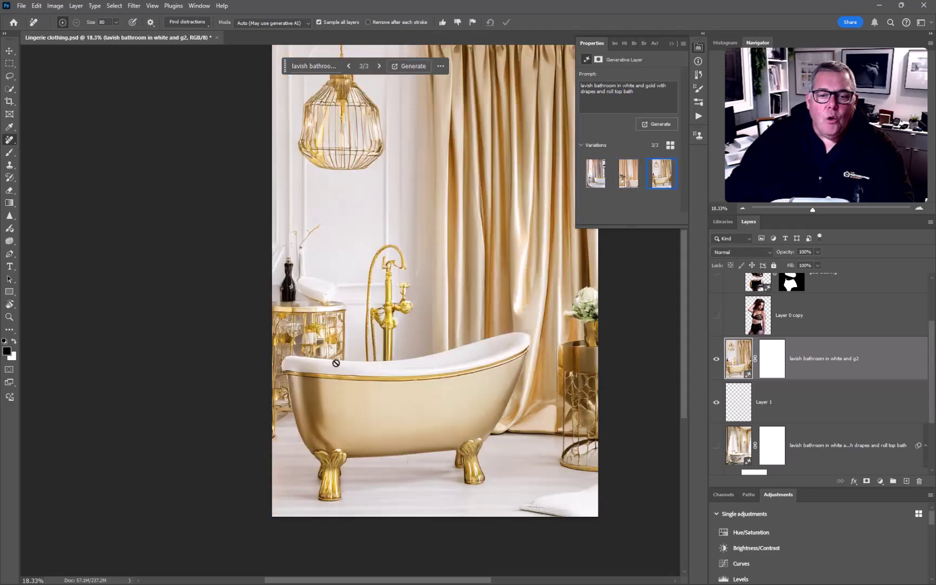
{"action": "scroll", "coordinate": [336, 363], "scroll_direction": "up", "scroll_amount": 2}
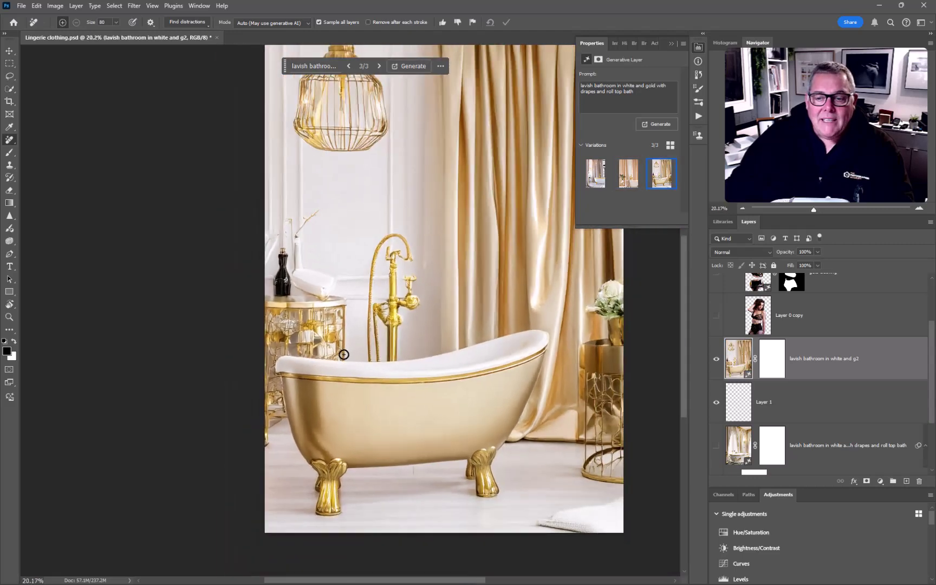
{"action": "left_click", "coordinate": [716, 358]}
{"action": "left_click", "coordinate": [716, 446]}
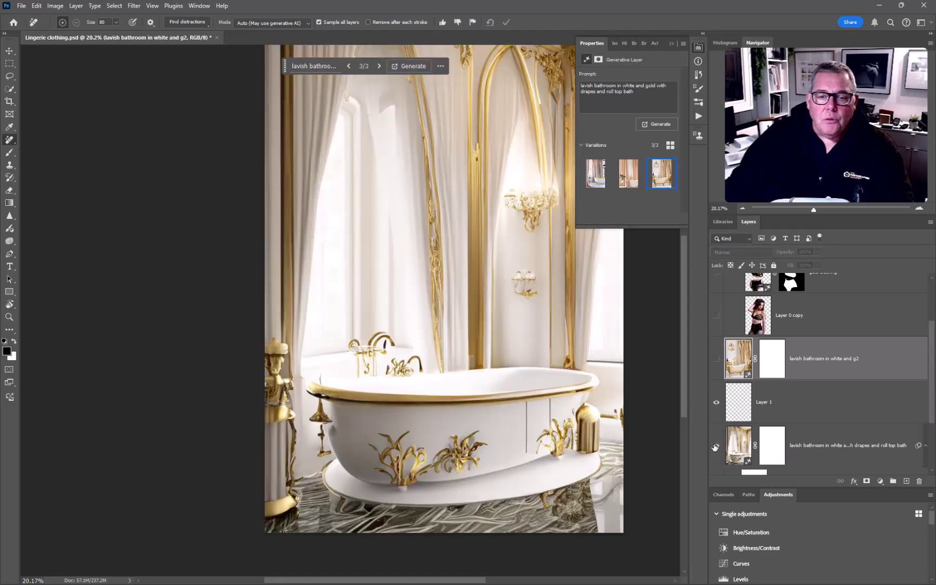
{"action": "scroll", "coordinate": [430, 429], "scroll_direction": "up", "scroll_amount": 5}
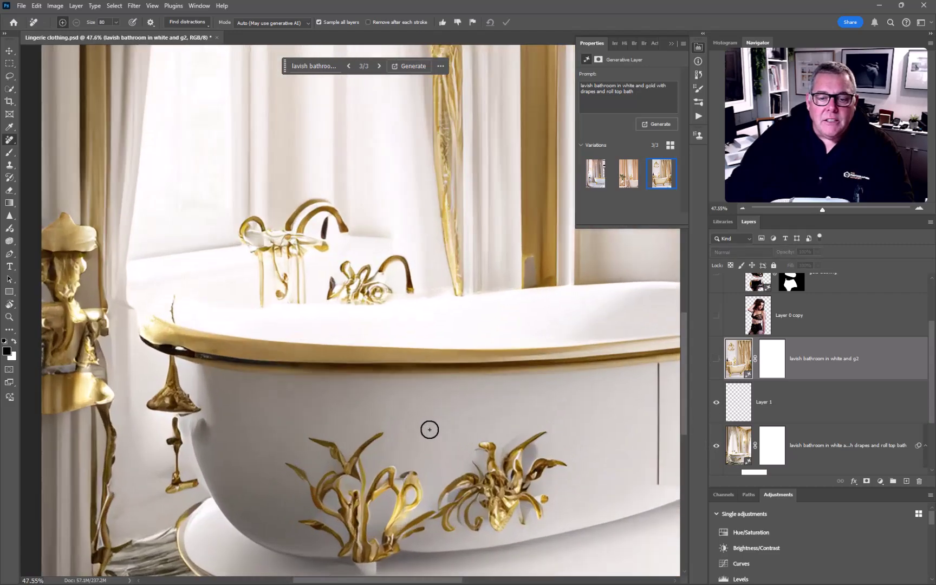
{"action": "scroll", "coordinate": [429, 429], "scroll_direction": "up", "scroll_amount": 2}
{"action": "scroll", "coordinate": [429, 429], "scroll_direction": "down", "scroll_amount": 3}
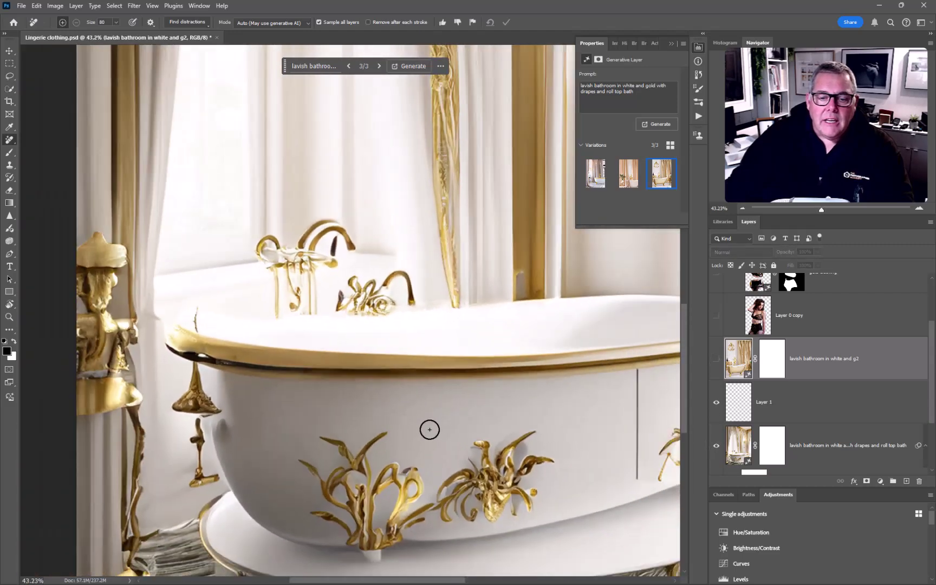
{"action": "left_click", "coordinate": [715, 359]}
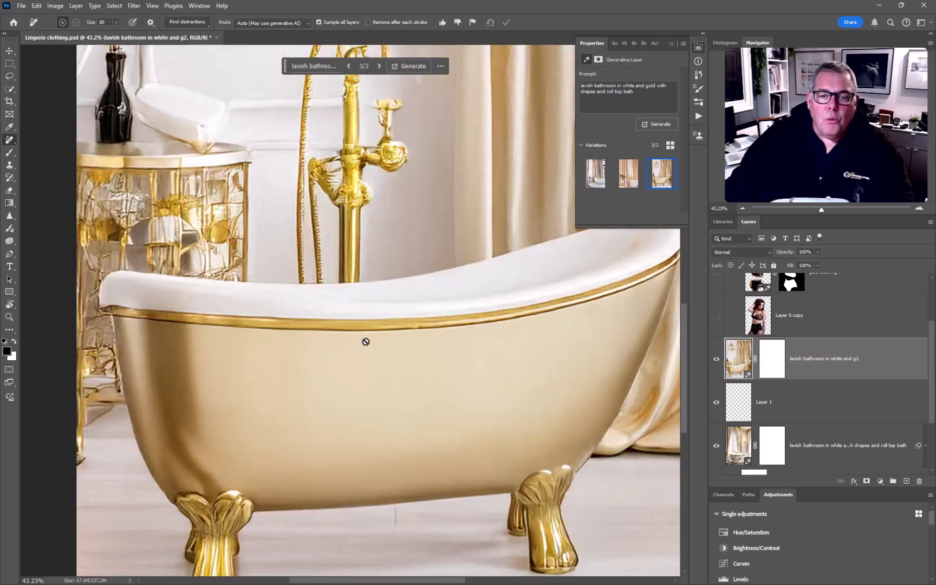
Choose variation 1 with the white gold-trimmed bath and enhance its detail
{"action": "left_click", "coordinate": [593, 179]}
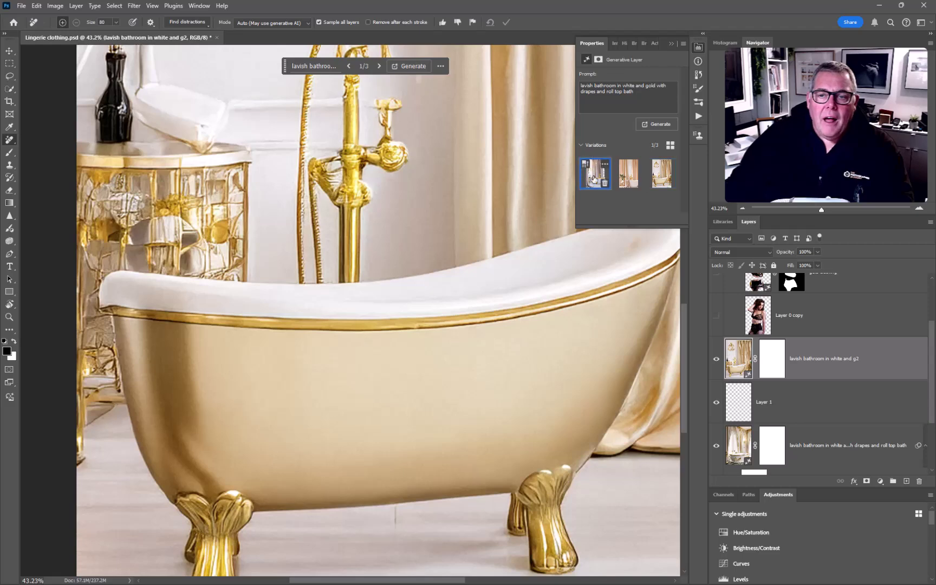
{"action": "scroll", "coordinate": [402, 274], "scroll_direction": "down", "scroll_amount": 5}
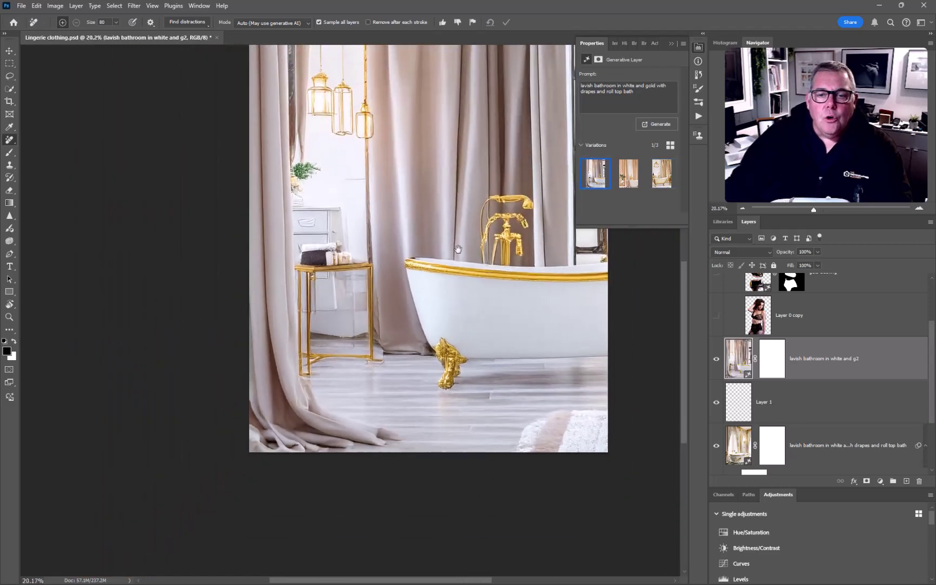
{"action": "scroll", "coordinate": [465, 244], "scroll_direction": "up", "scroll_amount": 5}
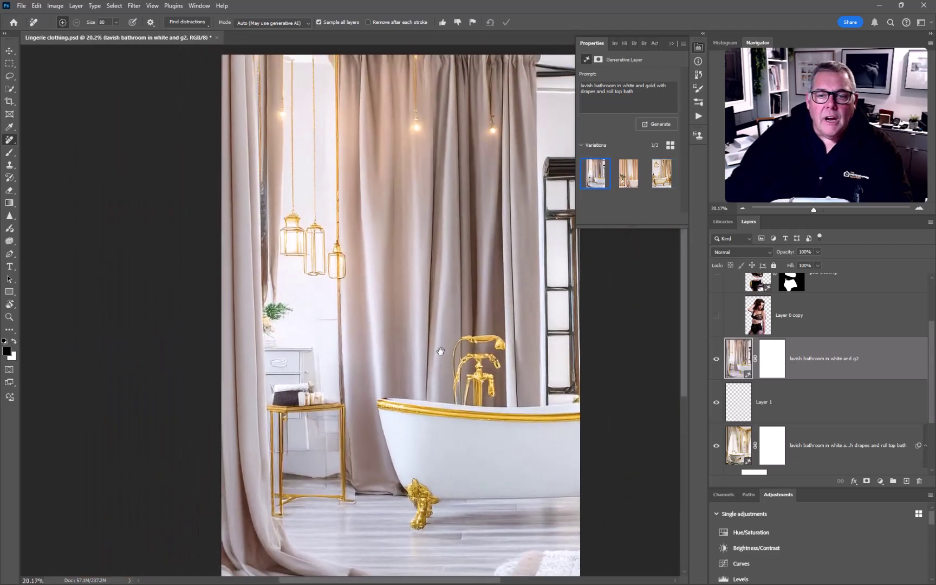
{"action": "left_click", "coordinate": [627, 178]}
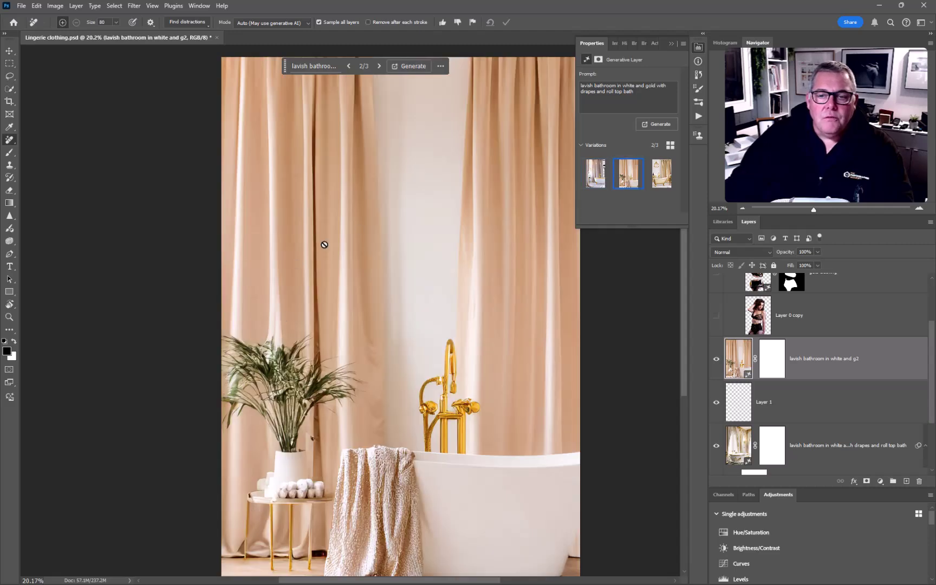
{"action": "left_click", "coordinate": [595, 180]}
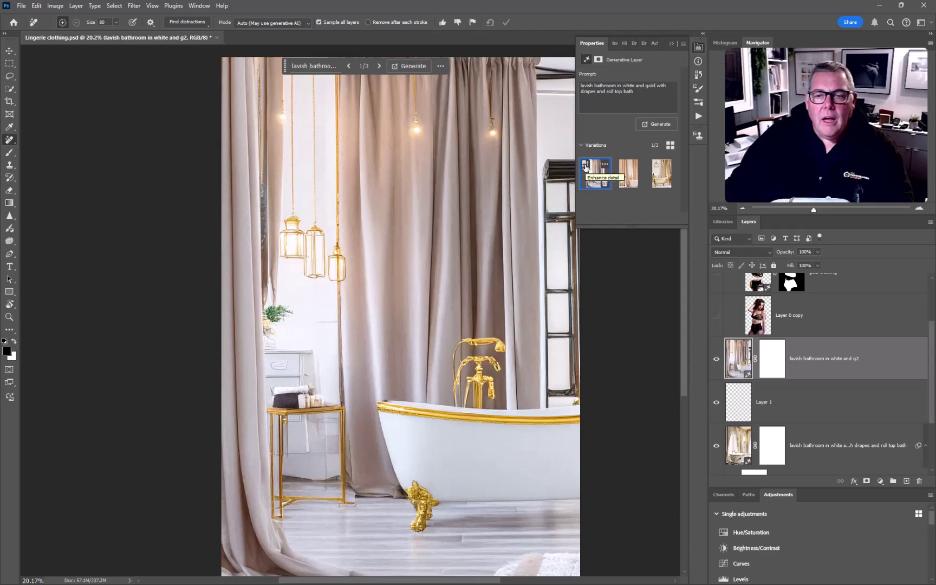
{"action": "left_click", "coordinate": [585, 167]}
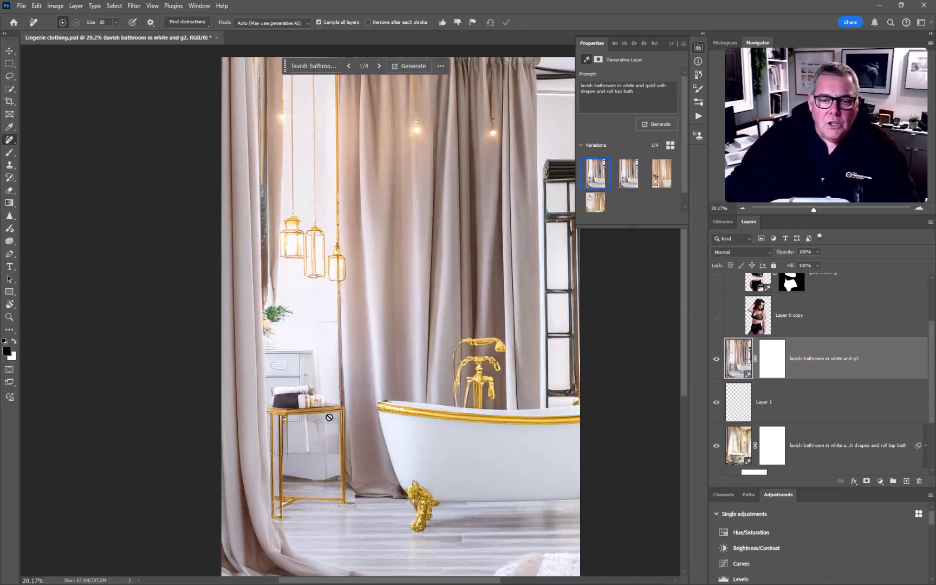
Check variation 2's faucet detail, then settle back on bathroom variation 1
{"action": "scroll", "coordinate": [461, 375], "scroll_direction": "up", "scroll_amount": 4}
{"action": "scroll", "coordinate": [462, 374], "scroll_direction": "up", "scroll_amount": 1}
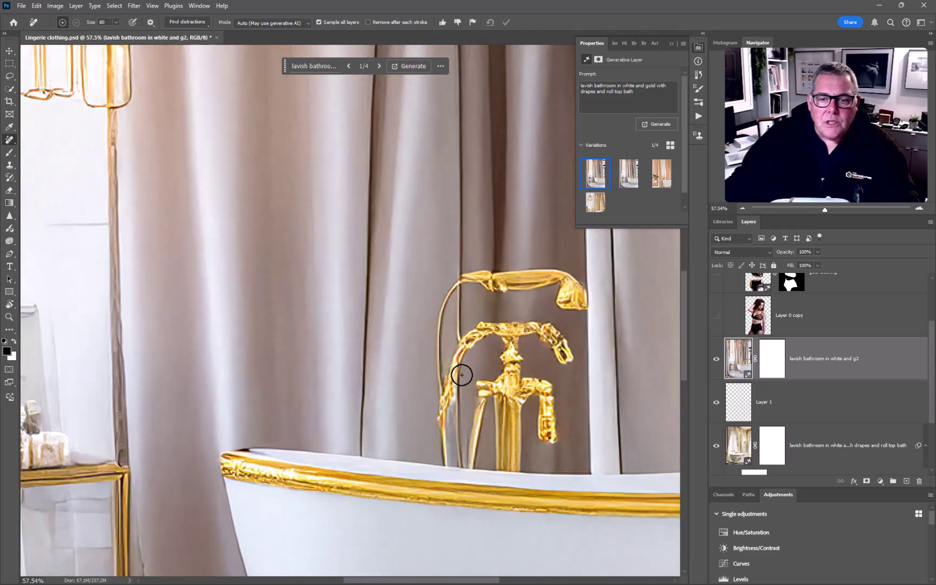
{"action": "left_click", "coordinate": [621, 181]}
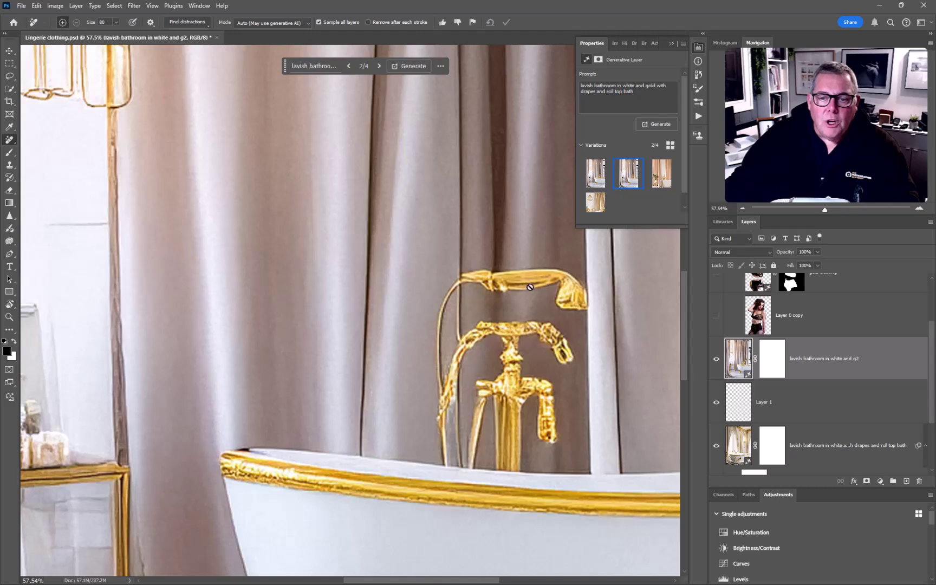
{"action": "left_click", "coordinate": [591, 178]}
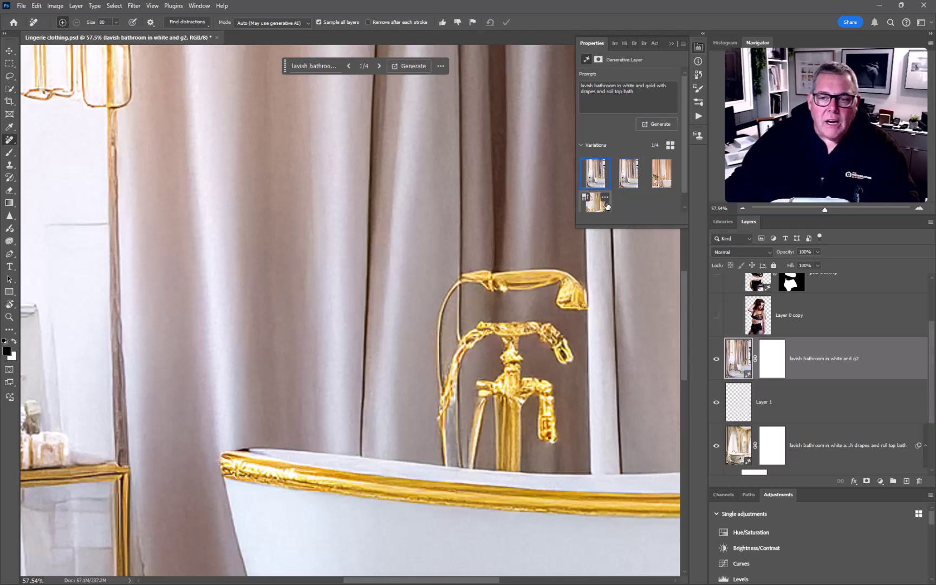
{"action": "left_click", "coordinate": [629, 177]}
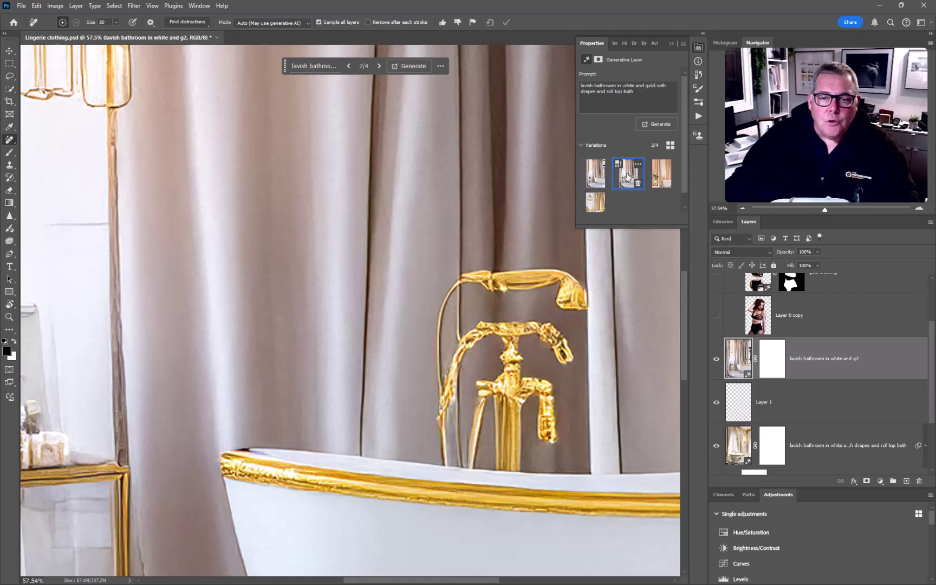
{"action": "left_click", "coordinate": [592, 180]}
Zoom out to the whole scene and make the Layer 0 copy model layer visible again
{"action": "scroll", "coordinate": [498, 230], "scroll_direction": "down", "scroll_amount": 5}
{"action": "scroll", "coordinate": [502, 237], "scroll_direction": "down", "scroll_amount": 1}
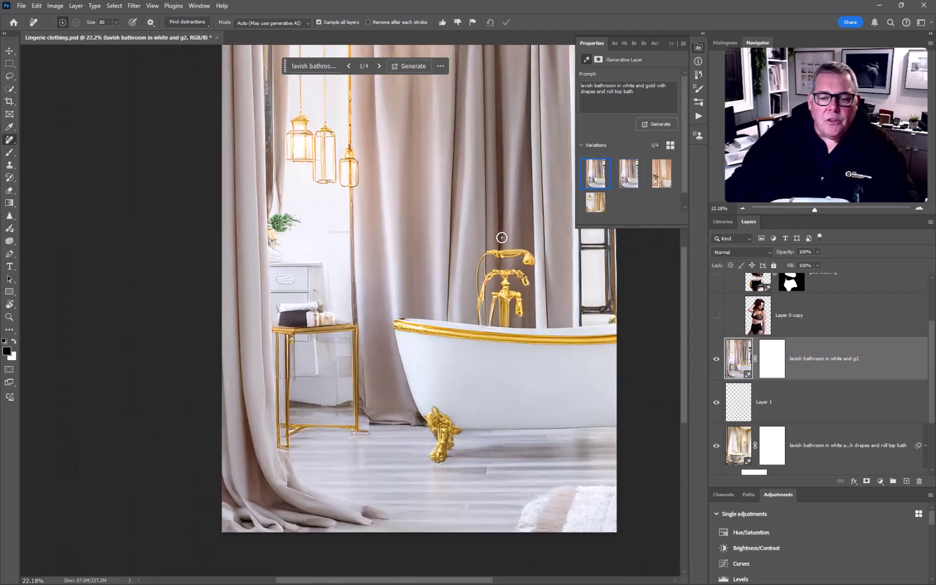
{"action": "left_click_drag", "start_coordinate": [501, 237], "coordinate": [487, 308]}
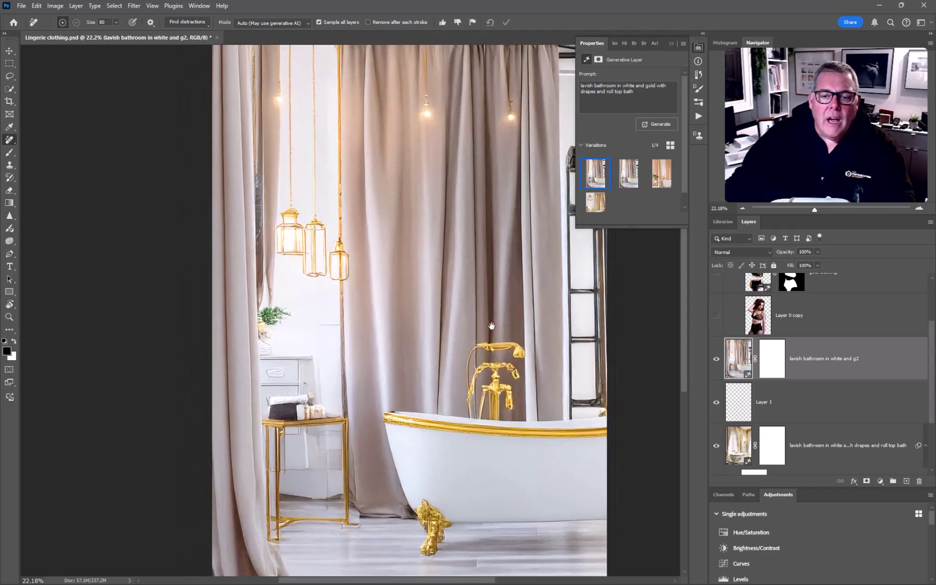
{"action": "scroll", "coordinate": [479, 314], "scroll_direction": "down", "scroll_amount": 2}
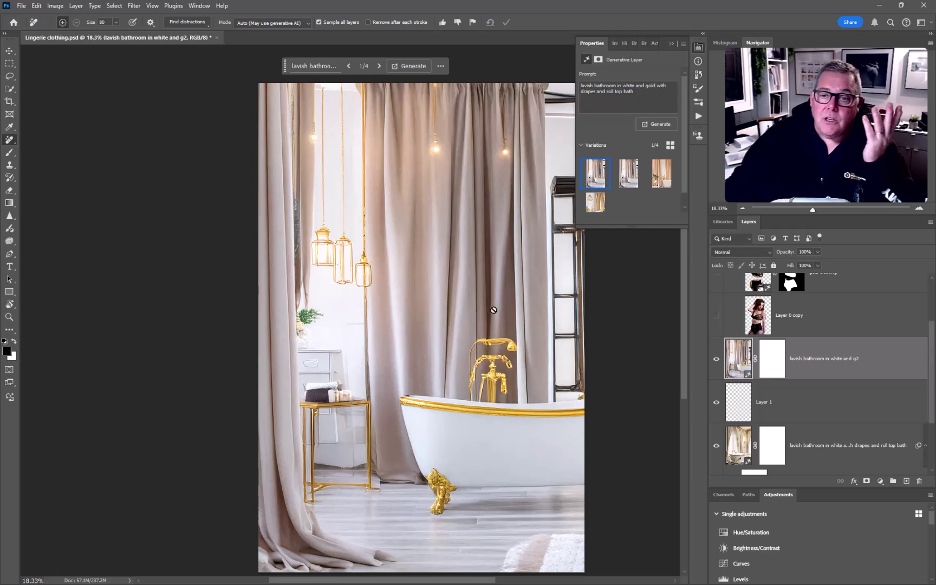
{"action": "left_click", "coordinate": [715, 317]}
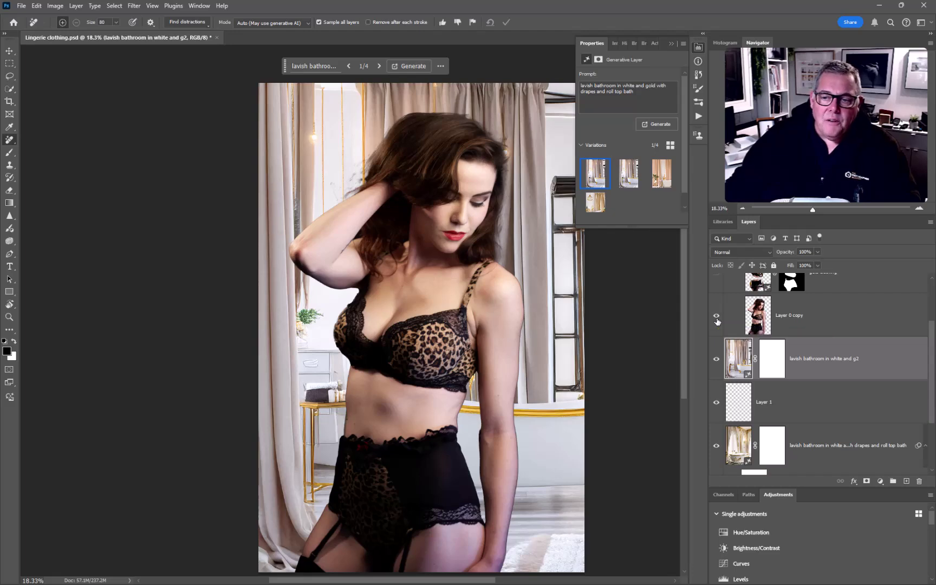
Scroll the Layers panel to review the layer stack
{"action": "scroll", "coordinate": [803, 358], "scroll_direction": "up", "scroll_amount": 3}
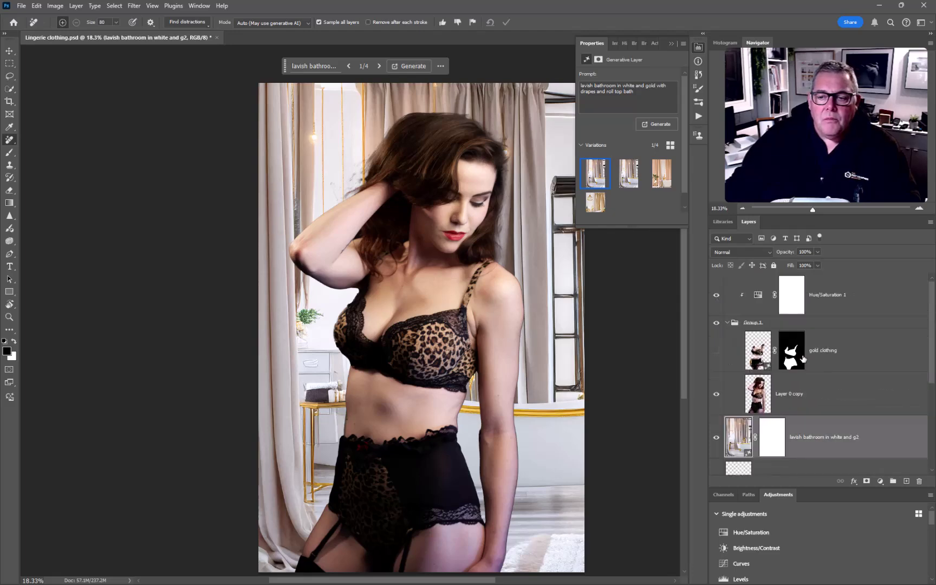
{"action": "scroll", "coordinate": [796, 360], "scroll_direction": "down", "scroll_amount": 2}
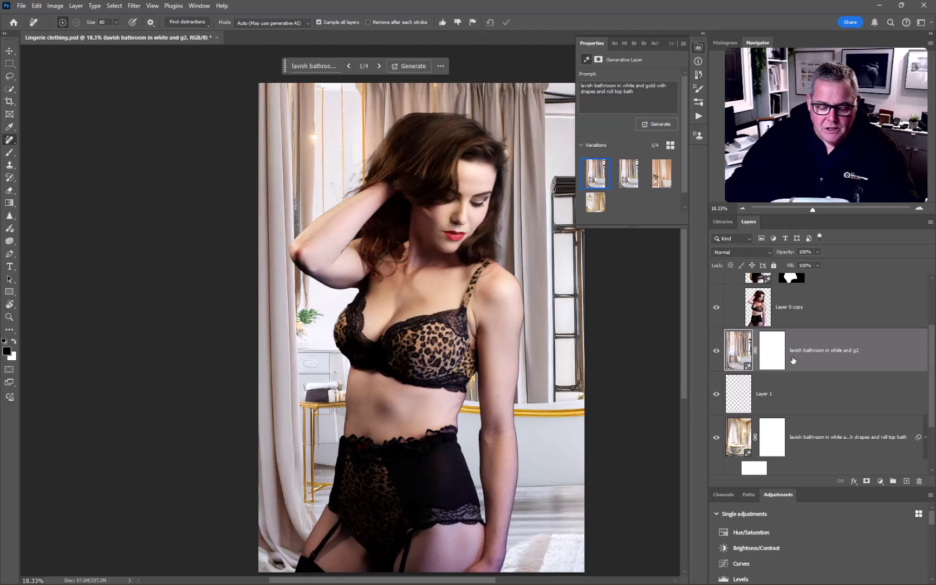
Stamp the visible layers into a new merged layer and move it to the top
{"action": "key", "text": "ctrl+shift+alt+n"}
{"action": "key", "text": "ctrl+shift+alt+e"}
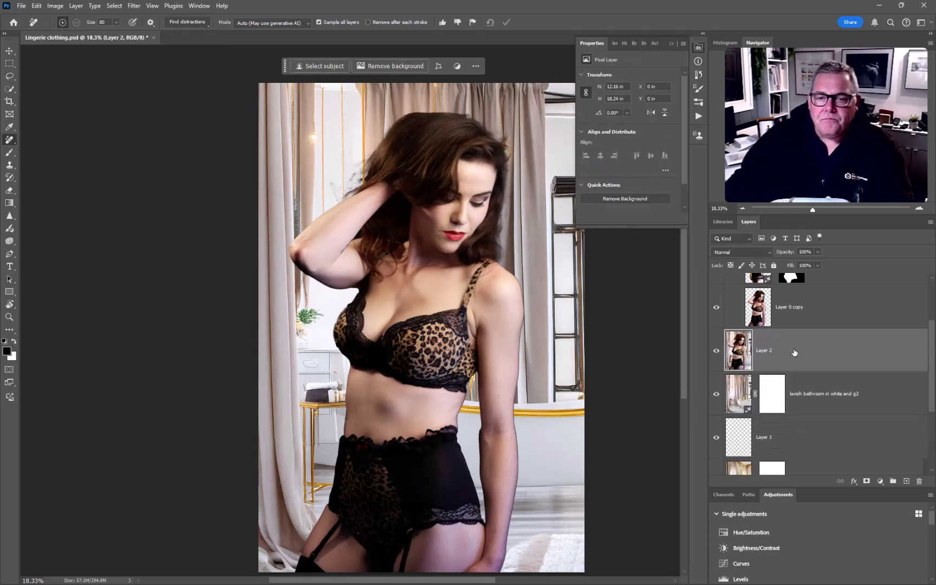
{"action": "left_click_drag", "start_coordinate": [731, 352], "coordinate": [738, 278]}
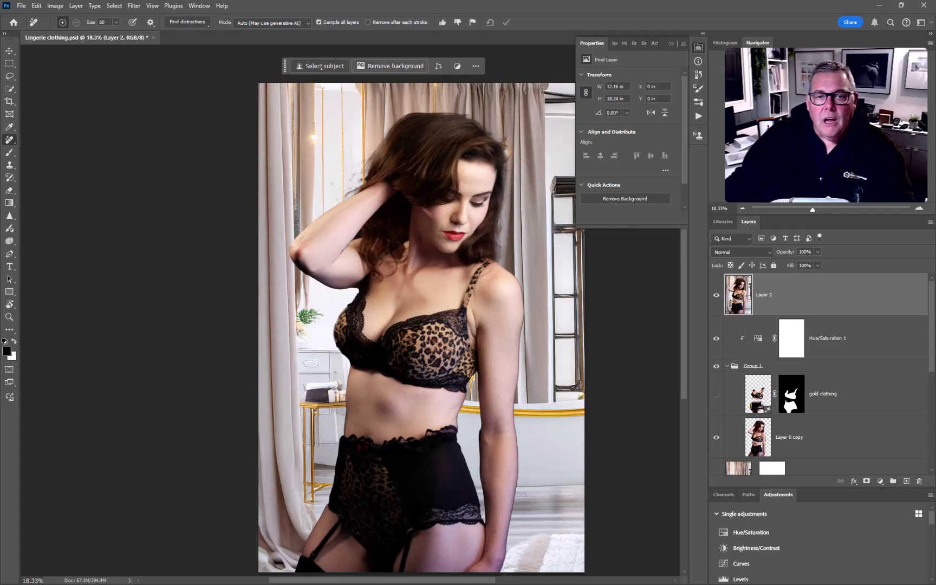
Select everything except the model and run a generative fill with the pasted prompt
{"action": "left_click", "coordinate": [322, 66]}
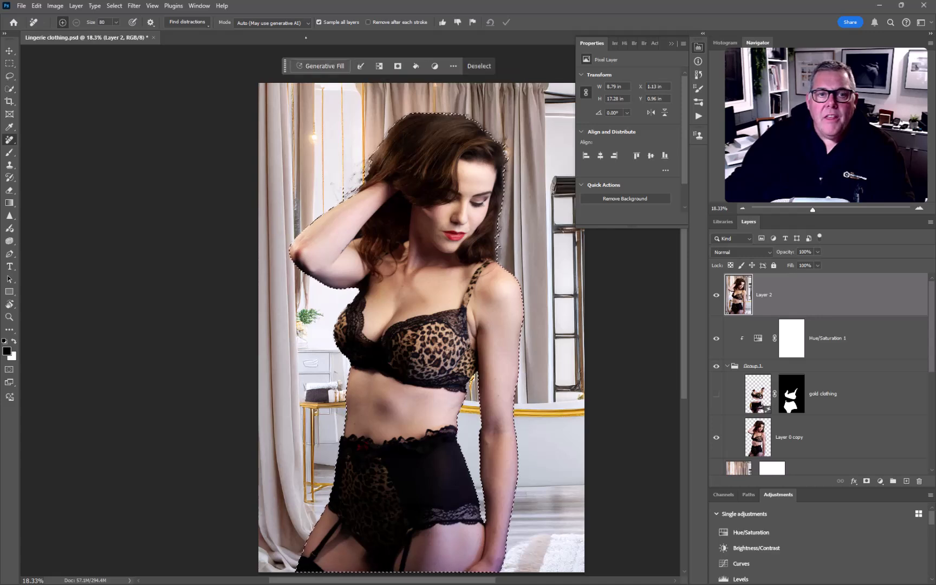
{"action": "left_click", "coordinate": [114, 5]}
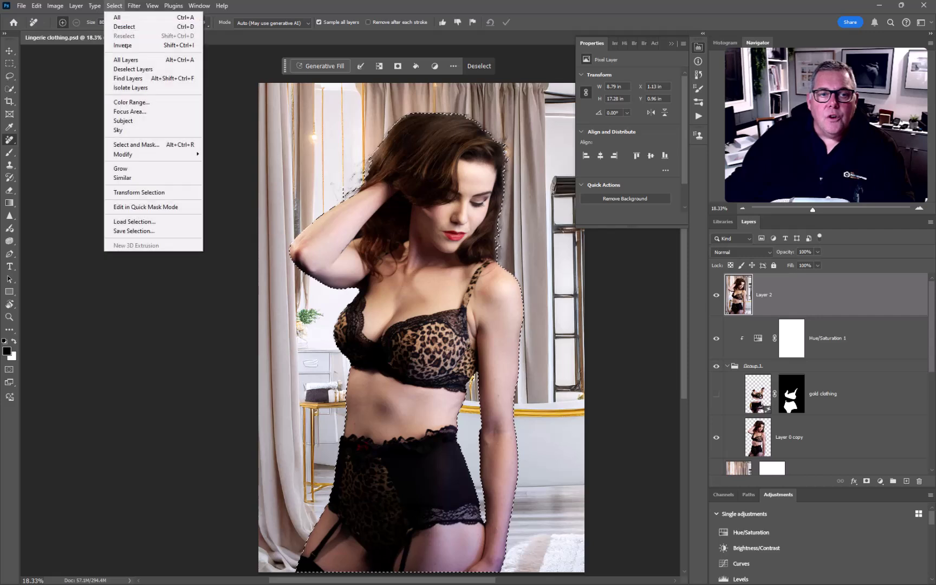
{"action": "left_click", "coordinate": [124, 45]}
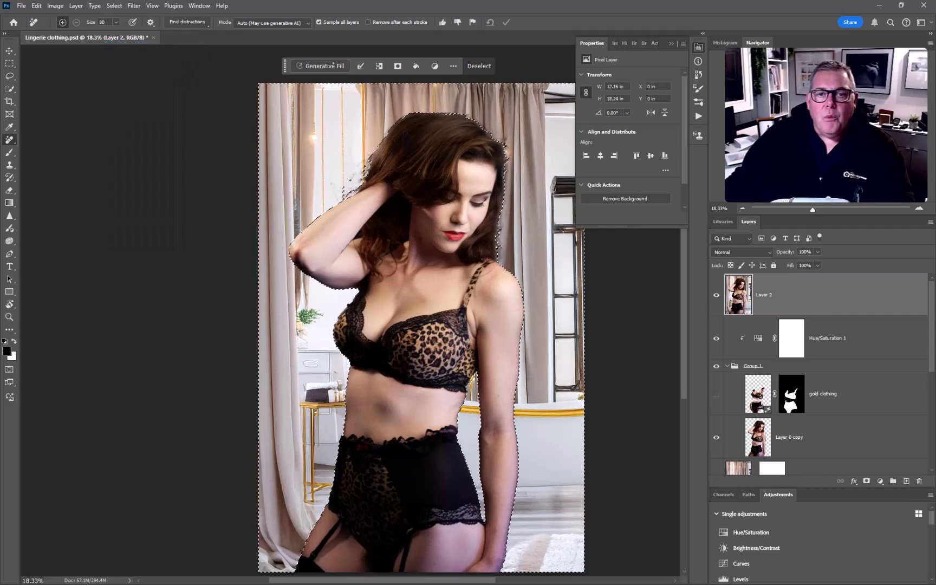
{"action": "left_click", "coordinate": [325, 65]}
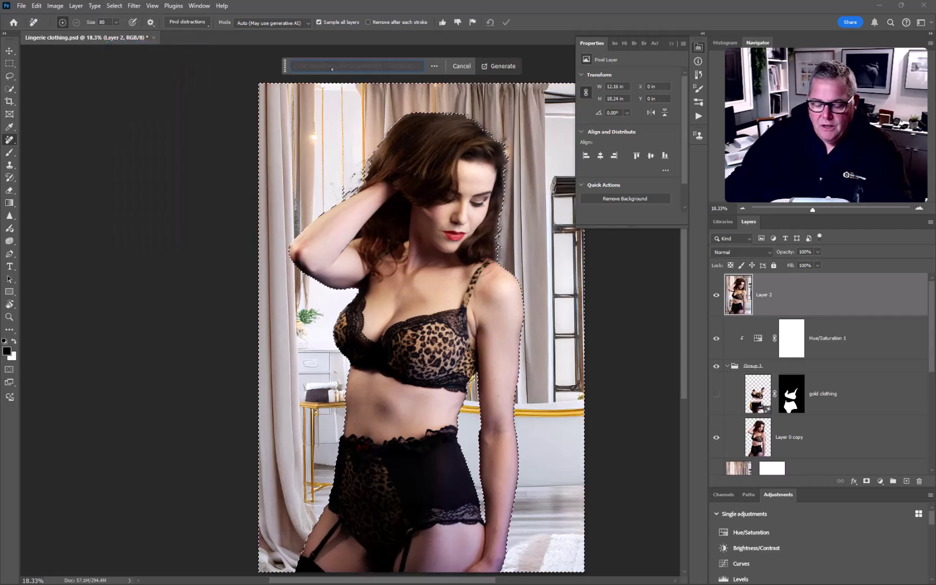
{"action": "type", "text": "lavish bathroom in white and gold with drapes and roll top bath"}
{"action": "key", "text": "Return"}
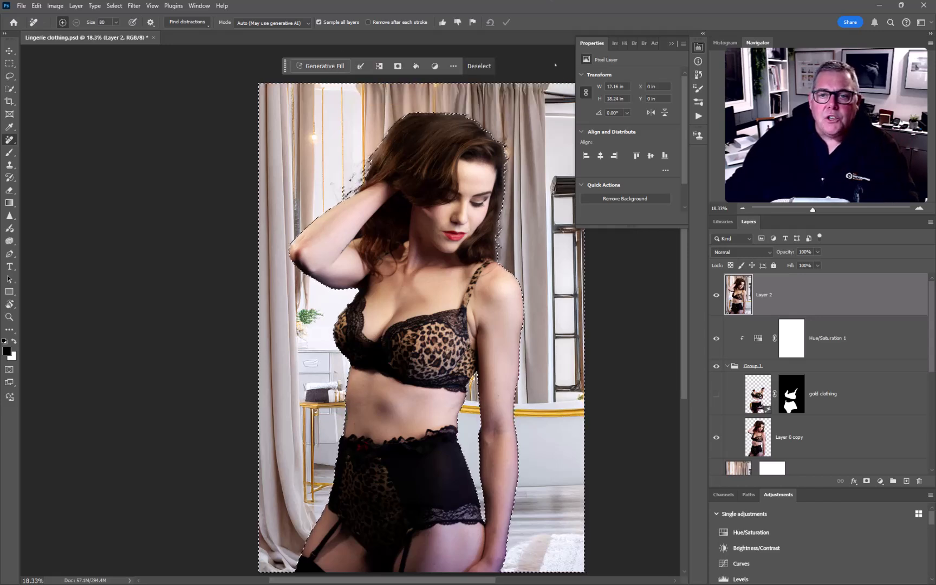
Hide the merged Layer 2, Hue/Saturation 1 and Group 1, and clear the selection
{"action": "left_click", "coordinate": [717, 296]}
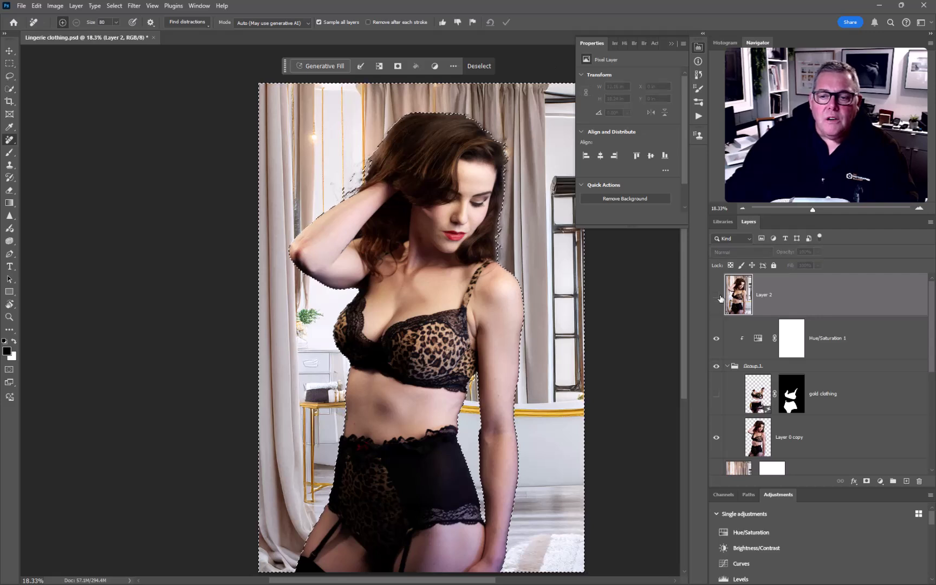
{"action": "left_click", "coordinate": [717, 295]}
{"action": "left_click", "coordinate": [717, 295]}
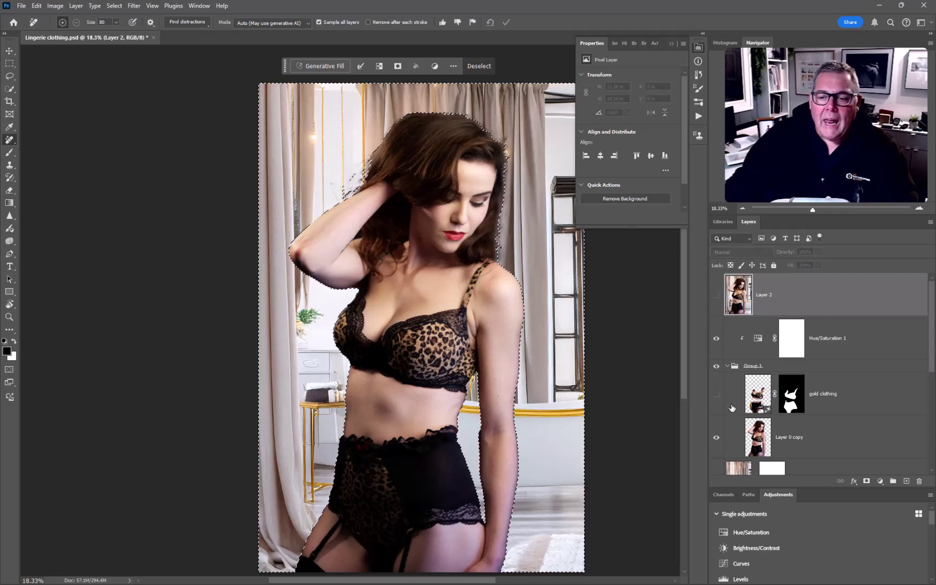
{"action": "left_click_drag", "start_coordinate": [715, 338], "coordinate": [716, 439]}
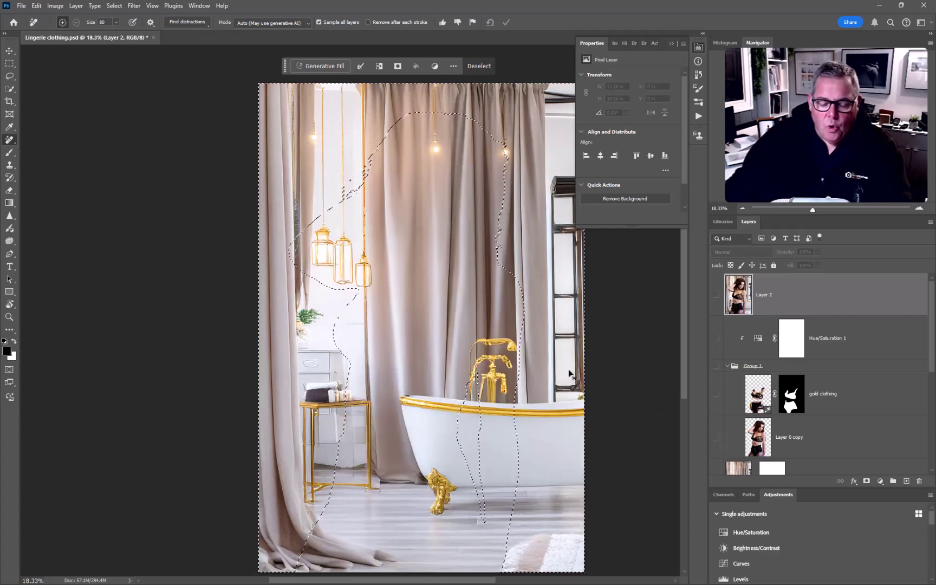
{"action": "key", "text": "ctrl+d"}
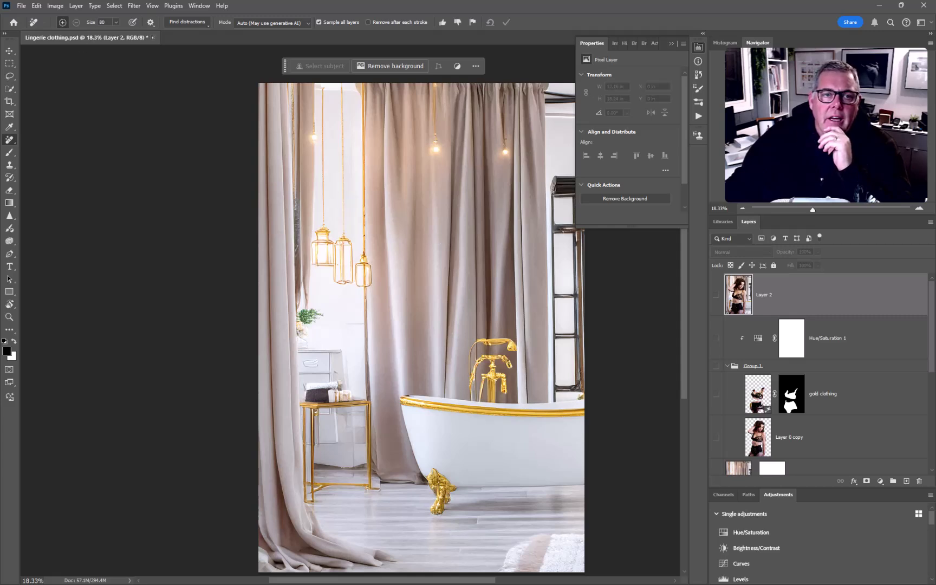
Close Lingerie clothing.psd without saving the changes
{"action": "key", "text": "ctrl+w"}
{"action": "key", "text": "Tab"}
{"action": "key", "text": "Return"}
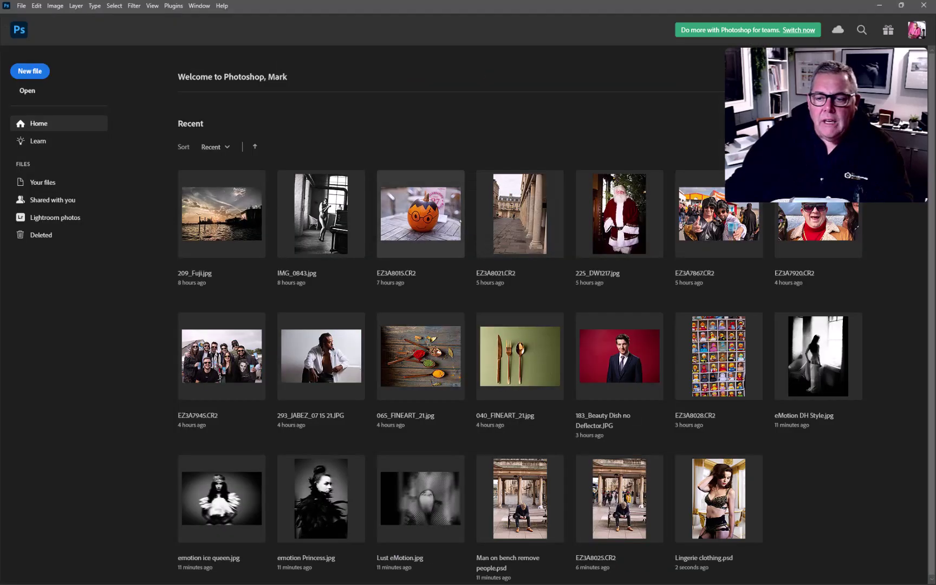
Open 293_JABEZ_07 15 21.JPG from the Home screen's recent files
{"action": "left_click", "coordinate": [325, 370]}
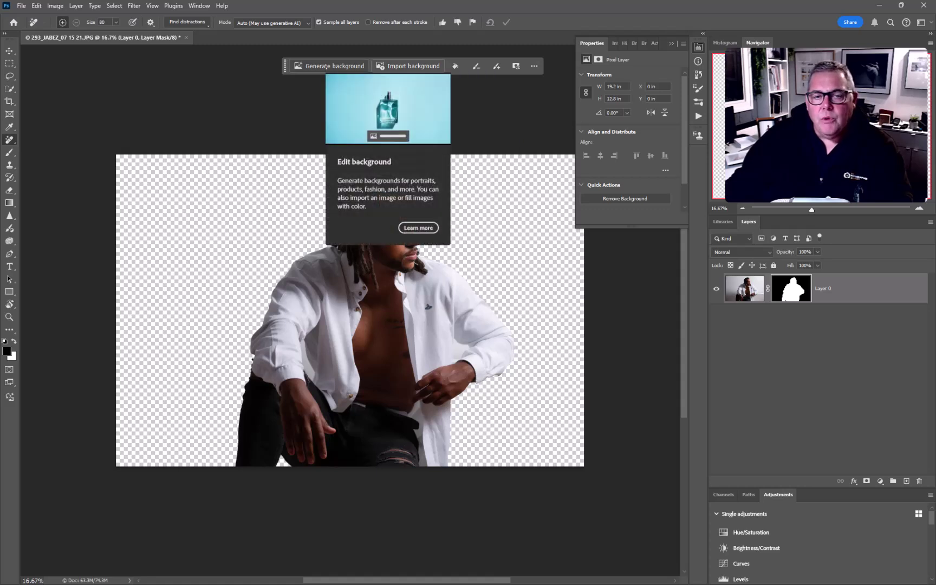
Run Generate background with the prompt 'cafe by a beach'
{"action": "left_click", "coordinate": [328, 66]}
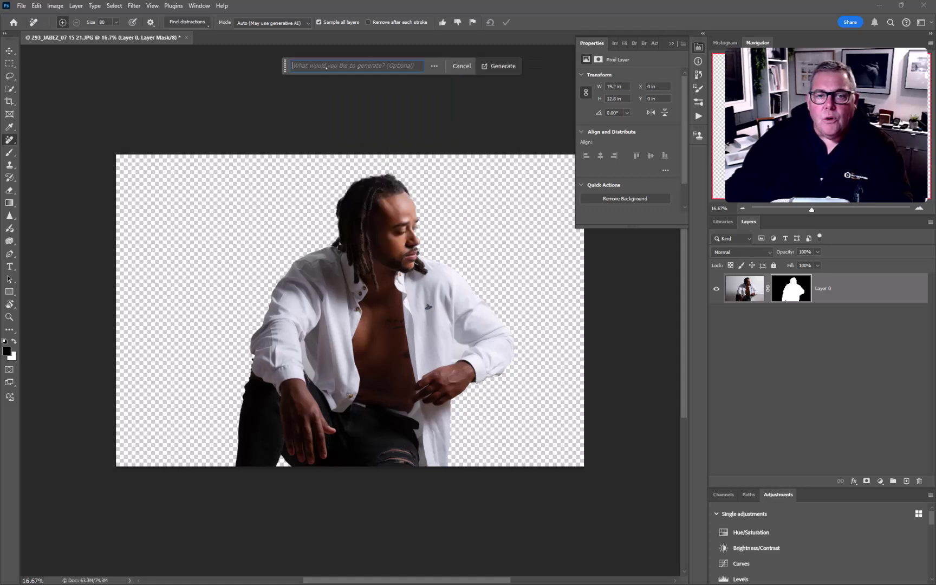
{"action": "type", "text": "cafe by a beach"}
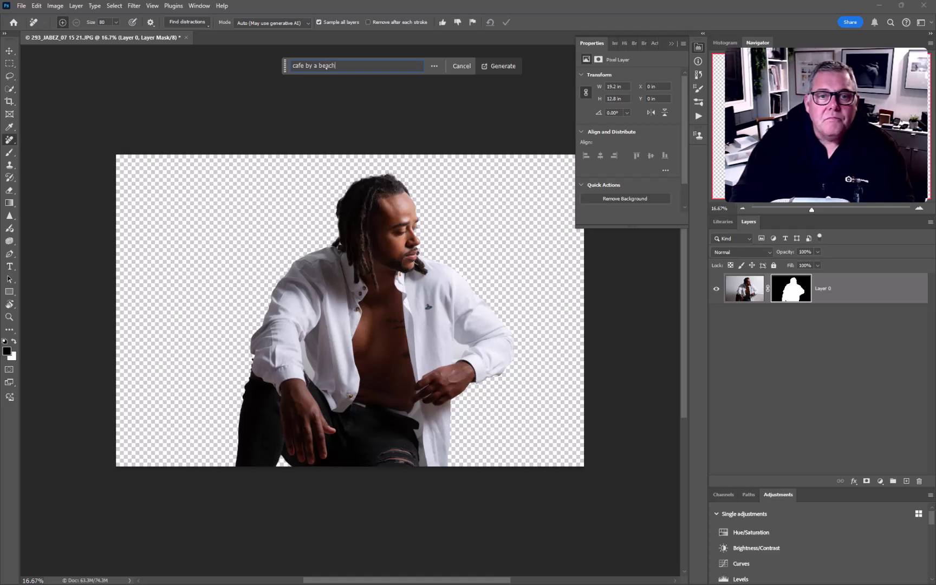
{"action": "key", "text": "Return"}
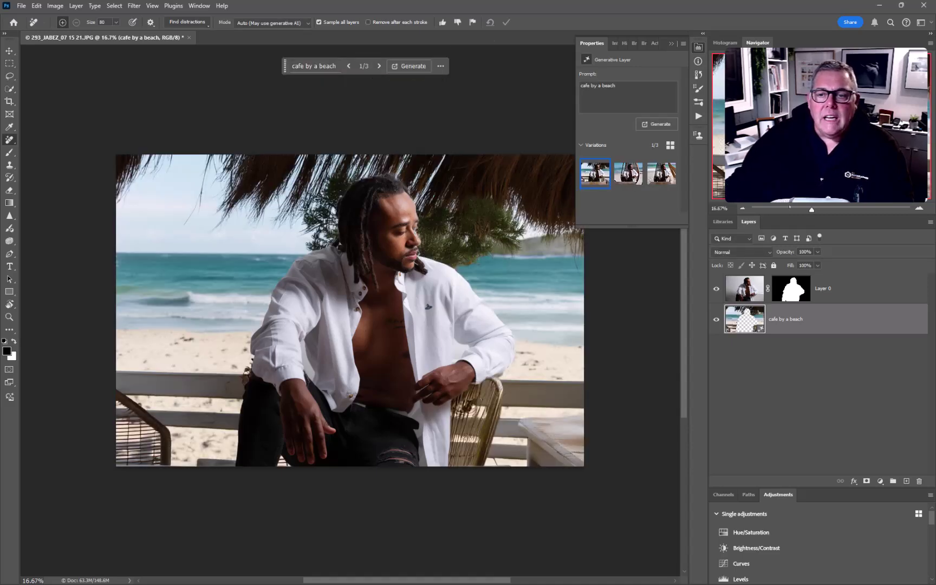
{"action": "left_click", "coordinate": [634, 178]}
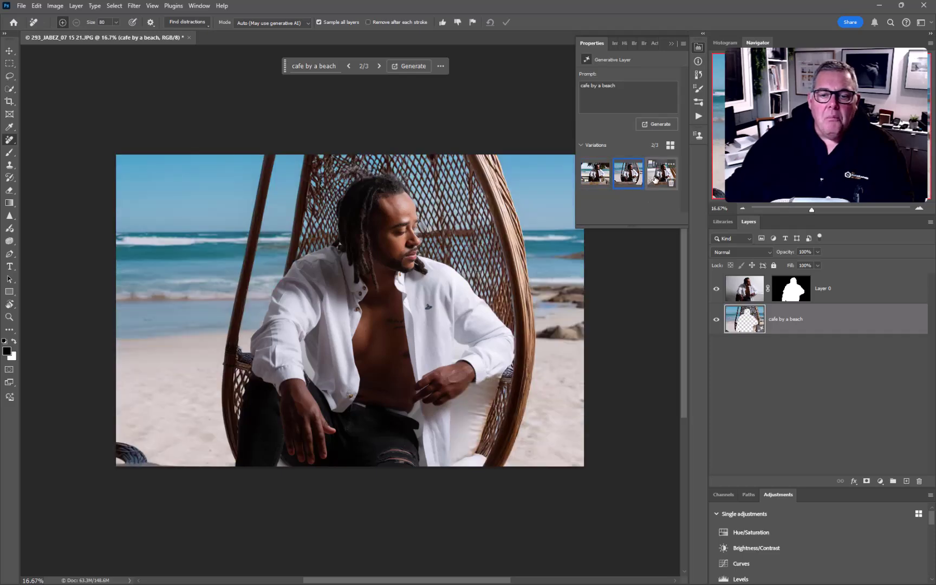
{"action": "left_click", "coordinate": [657, 179]}
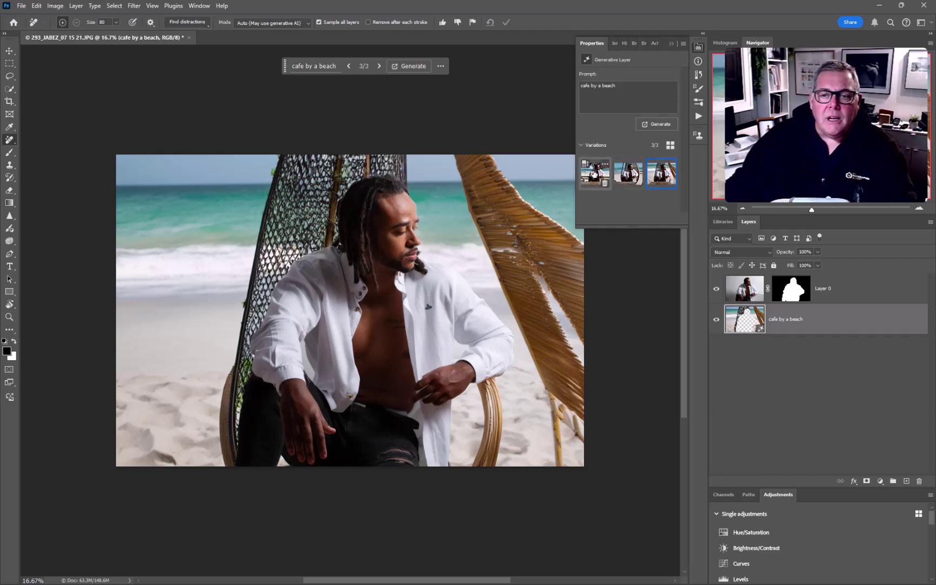
{"action": "left_click", "coordinate": [594, 174]}
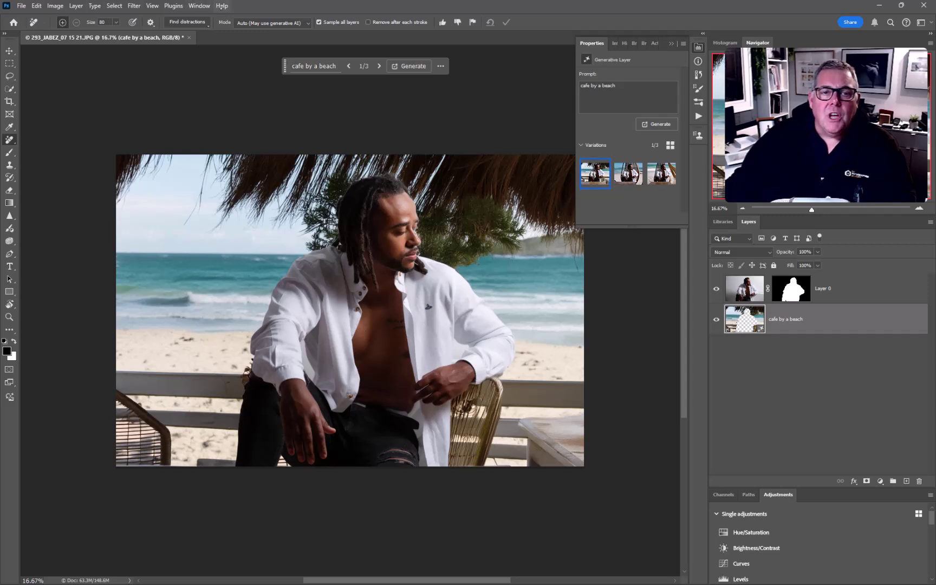
{"action": "left_click", "coordinate": [220, 6]}
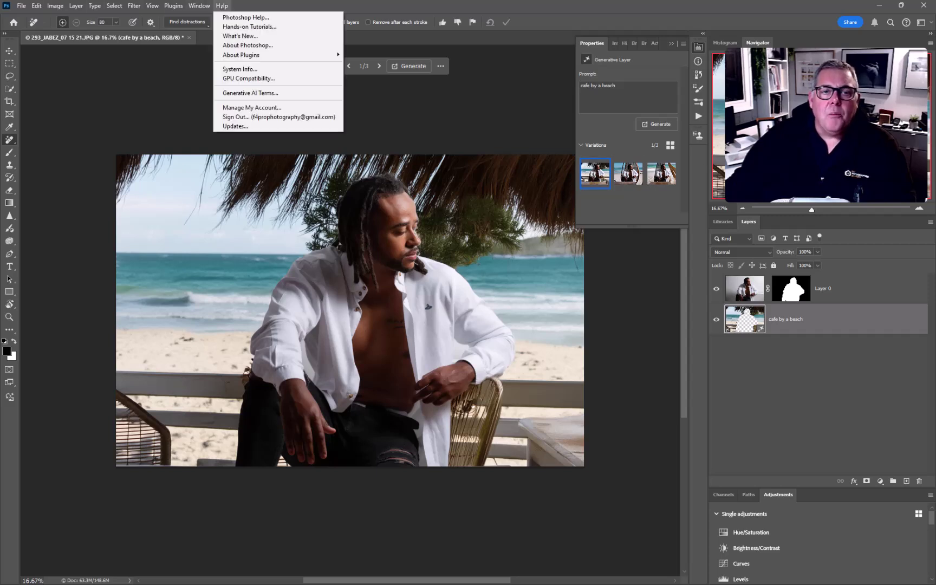
{"action": "left_click", "coordinate": [235, 36]}
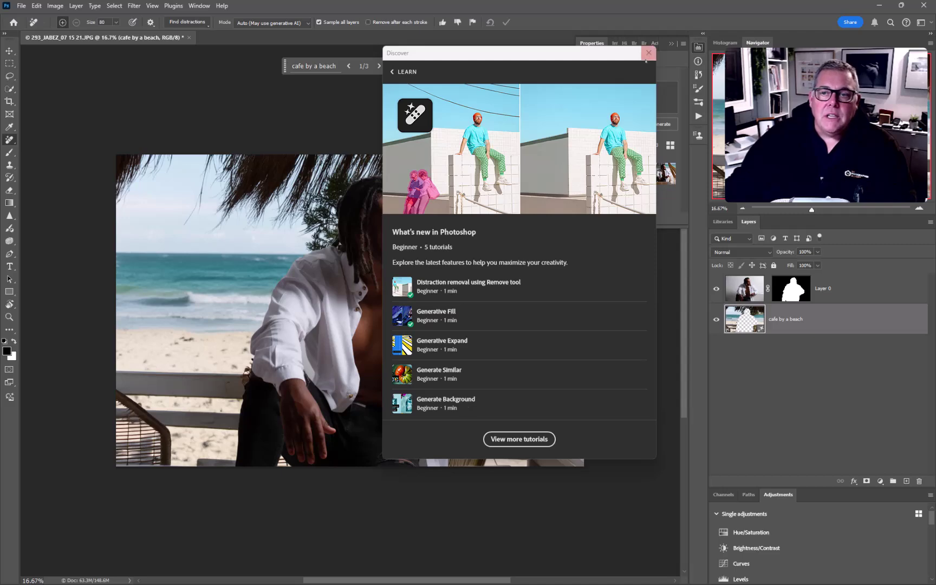
{"action": "left_click", "coordinate": [648, 52]}
{"action": "scroll", "coordinate": [276, 266], "scroll_direction": "up", "scroll_amount": 3}
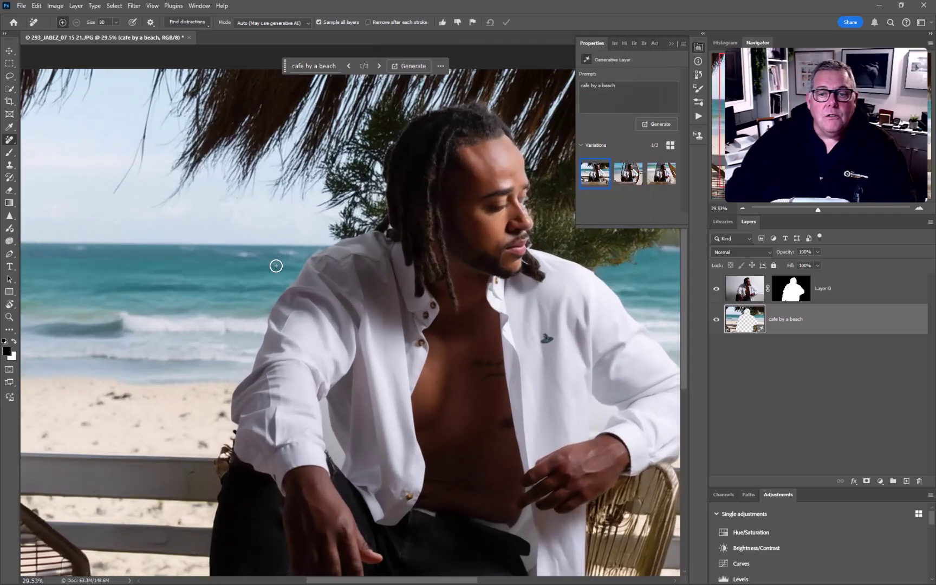